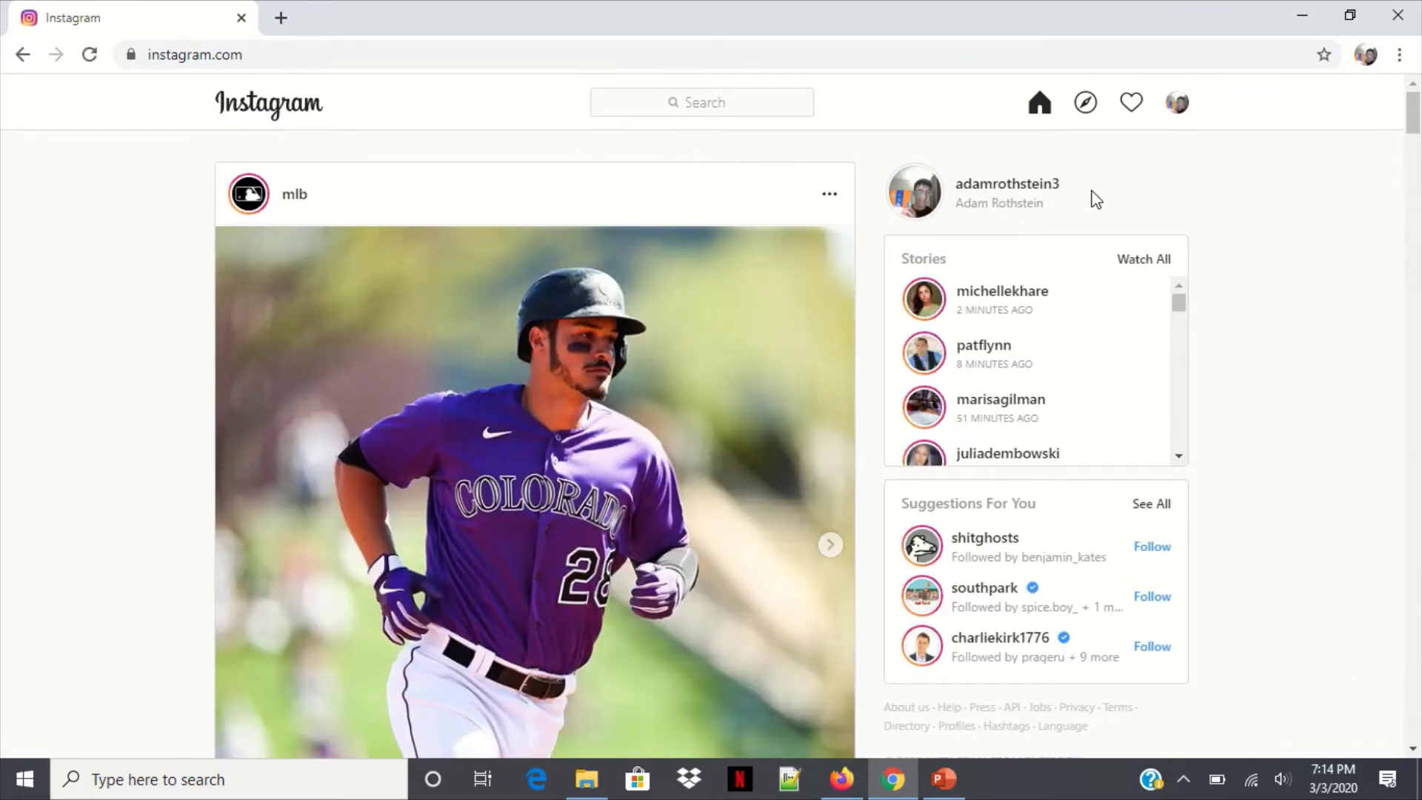
- Open and browse your own profile page, then bring up Chrome's More tools menu
click(1177, 103)
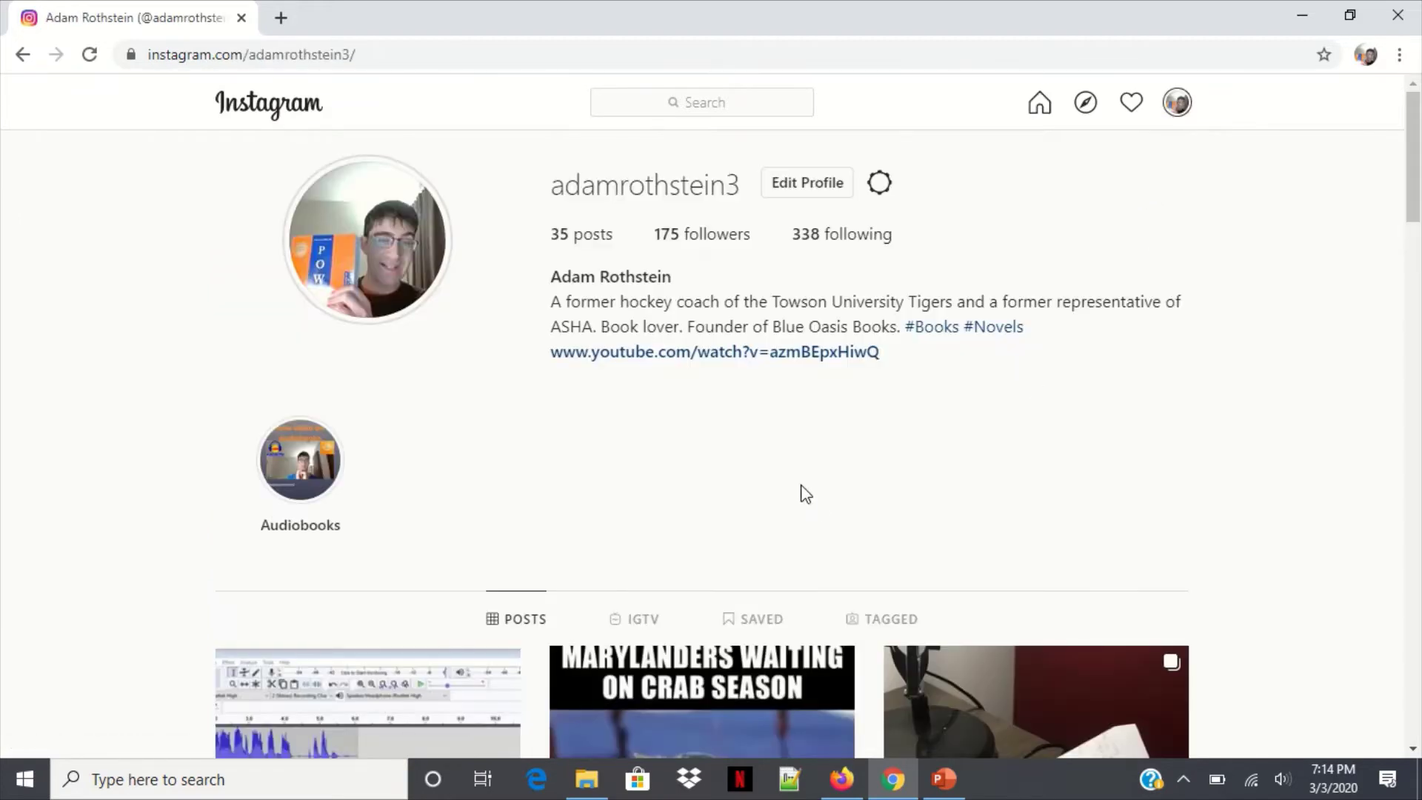
scroll(825, 482, down, 3)
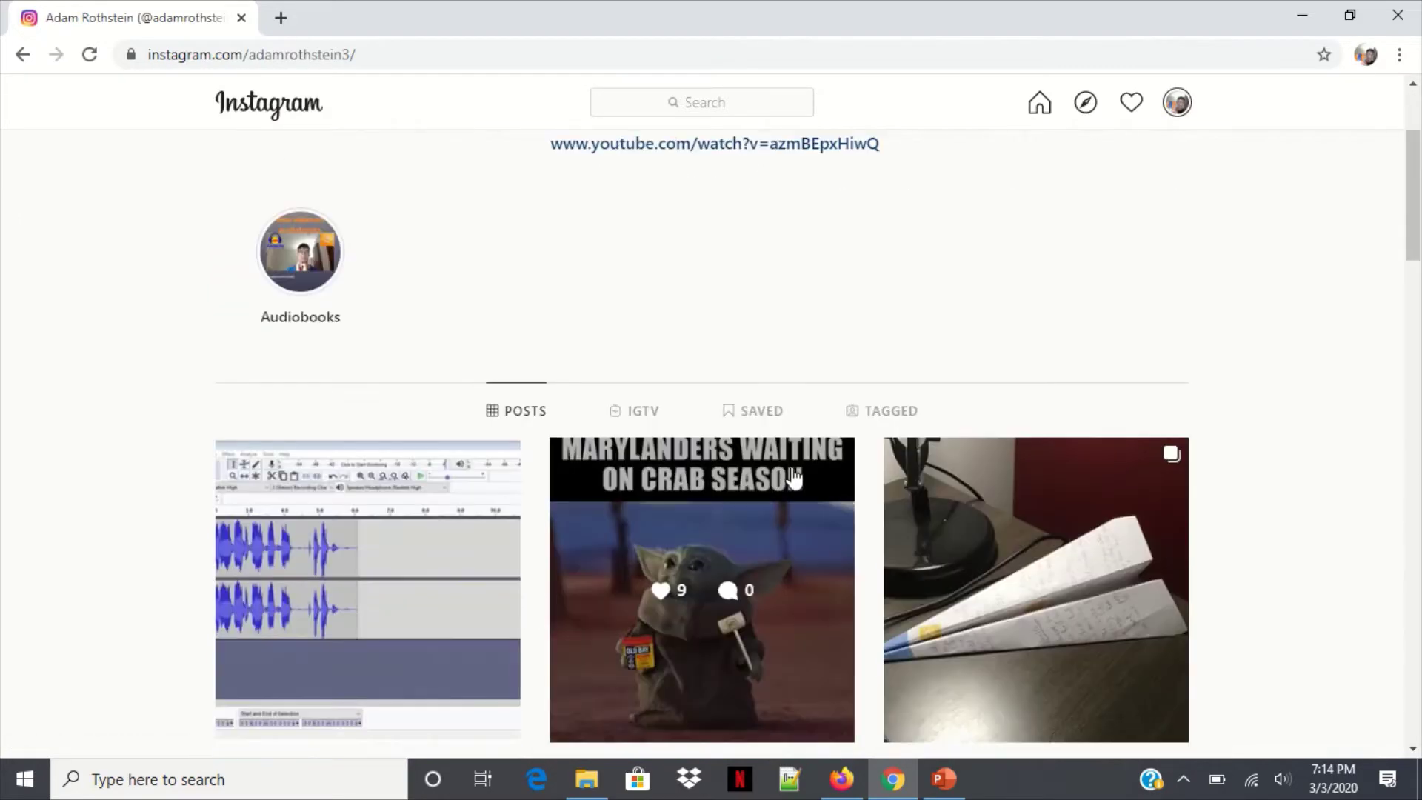
scroll(859, 452, down, 1)
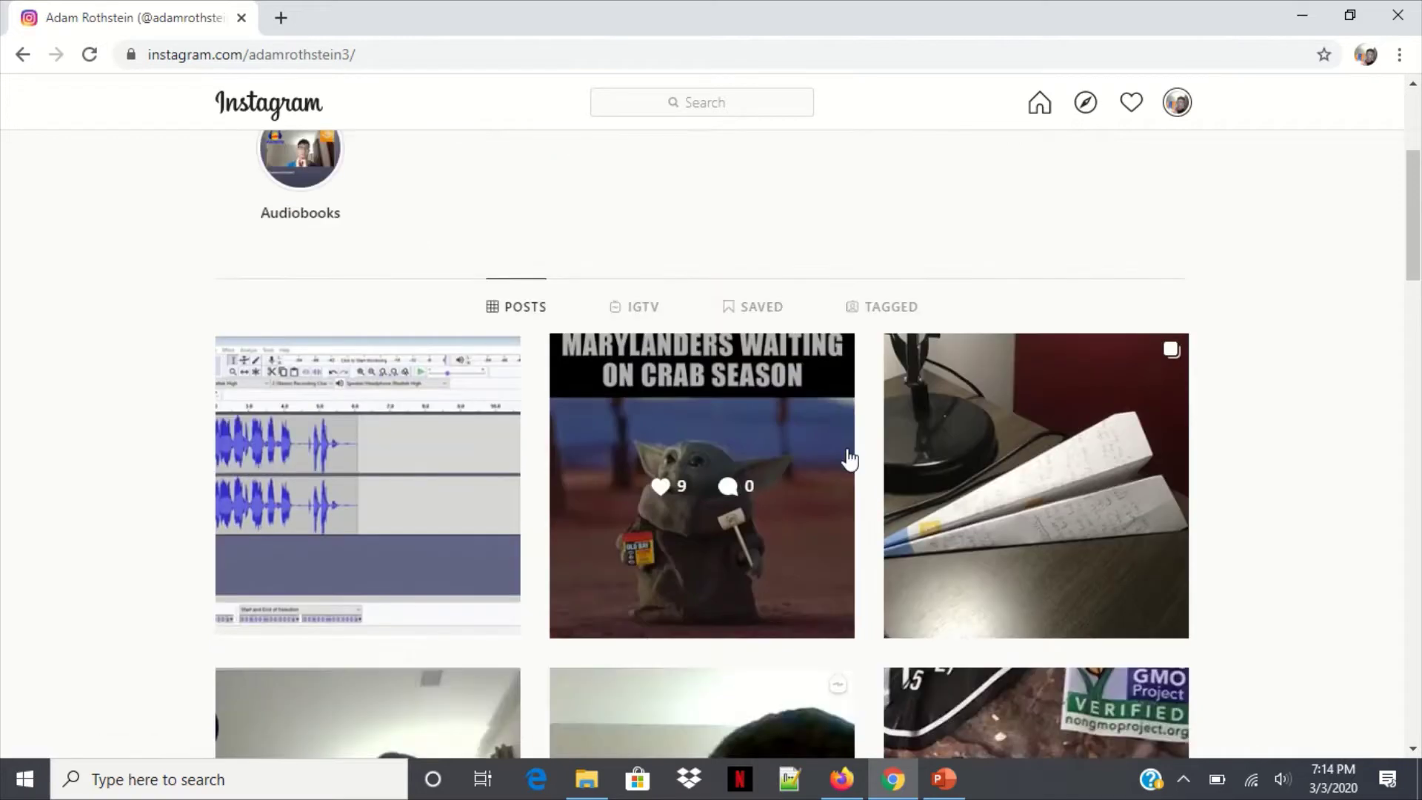
scroll(1244, 384, up, 4)
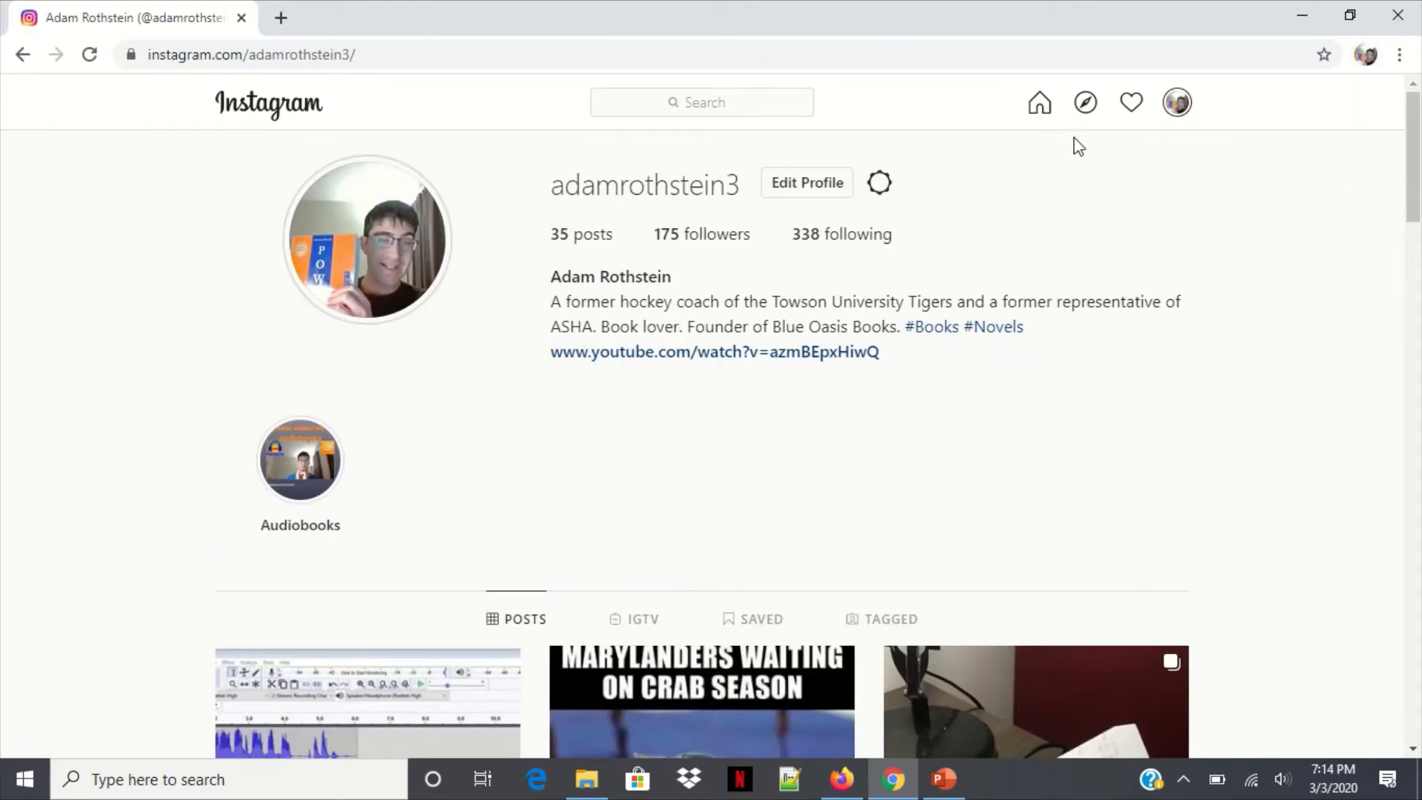
click(1399, 54)
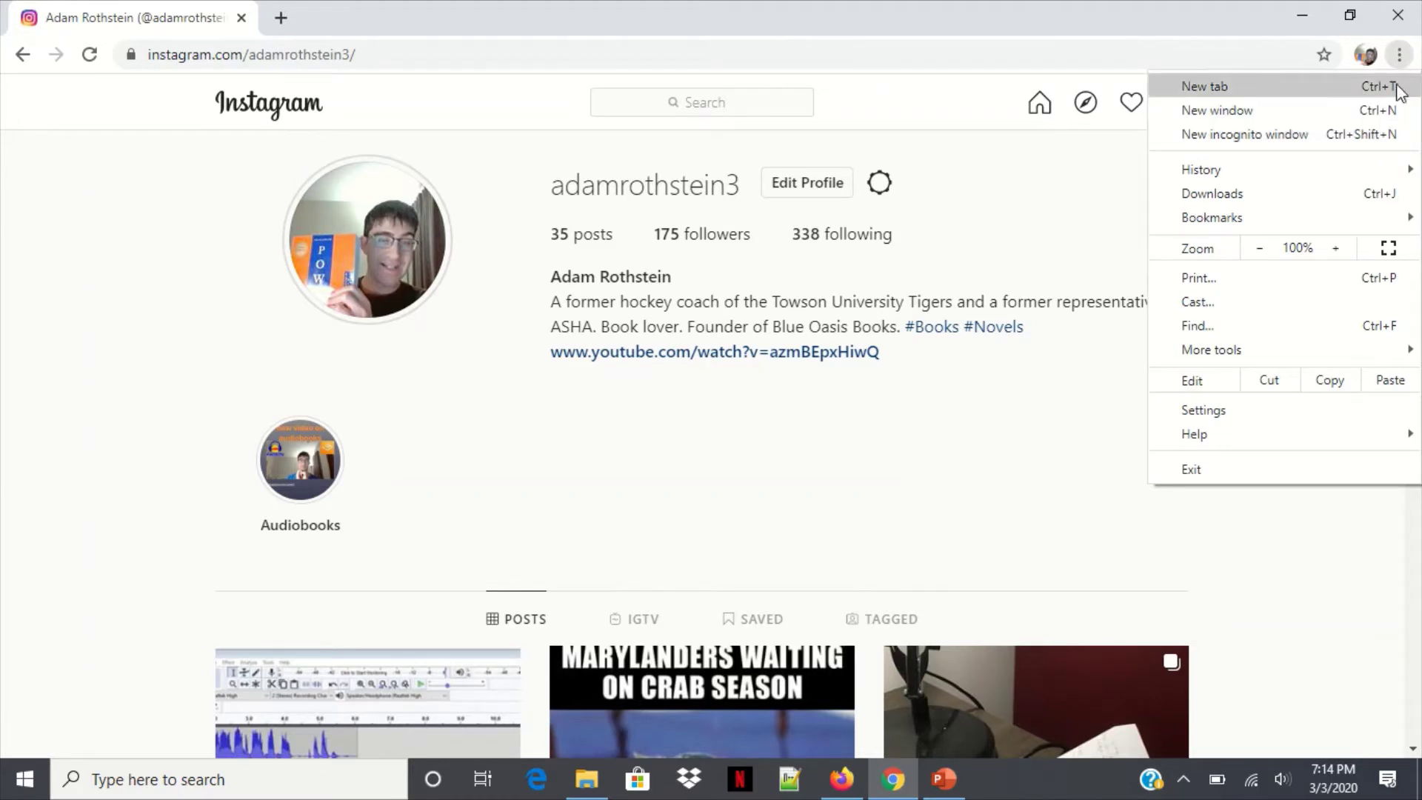
mouse_move(1290, 362)
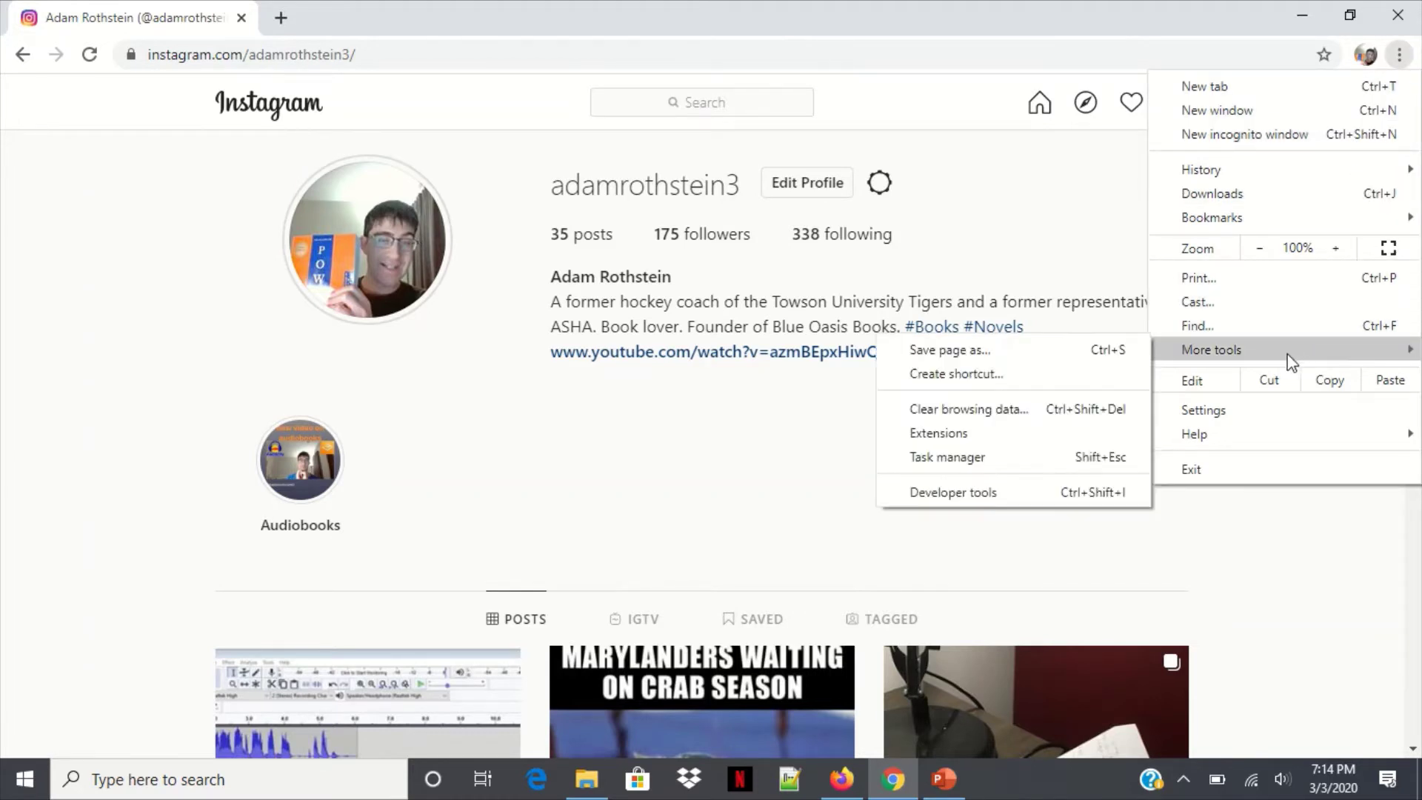
- Open Developer tools and toggle the device emulation off and back on
click(1016, 493)
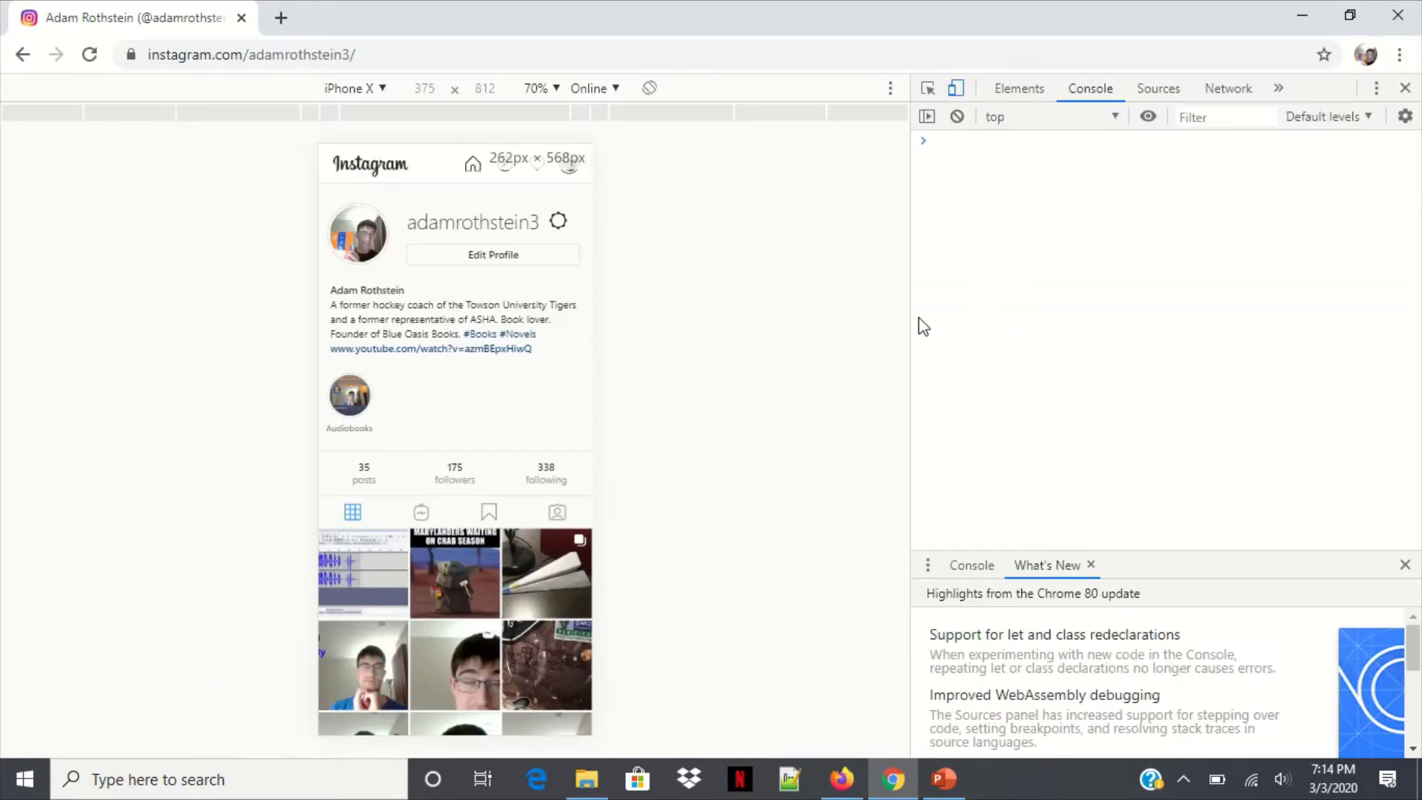
click(956, 88)
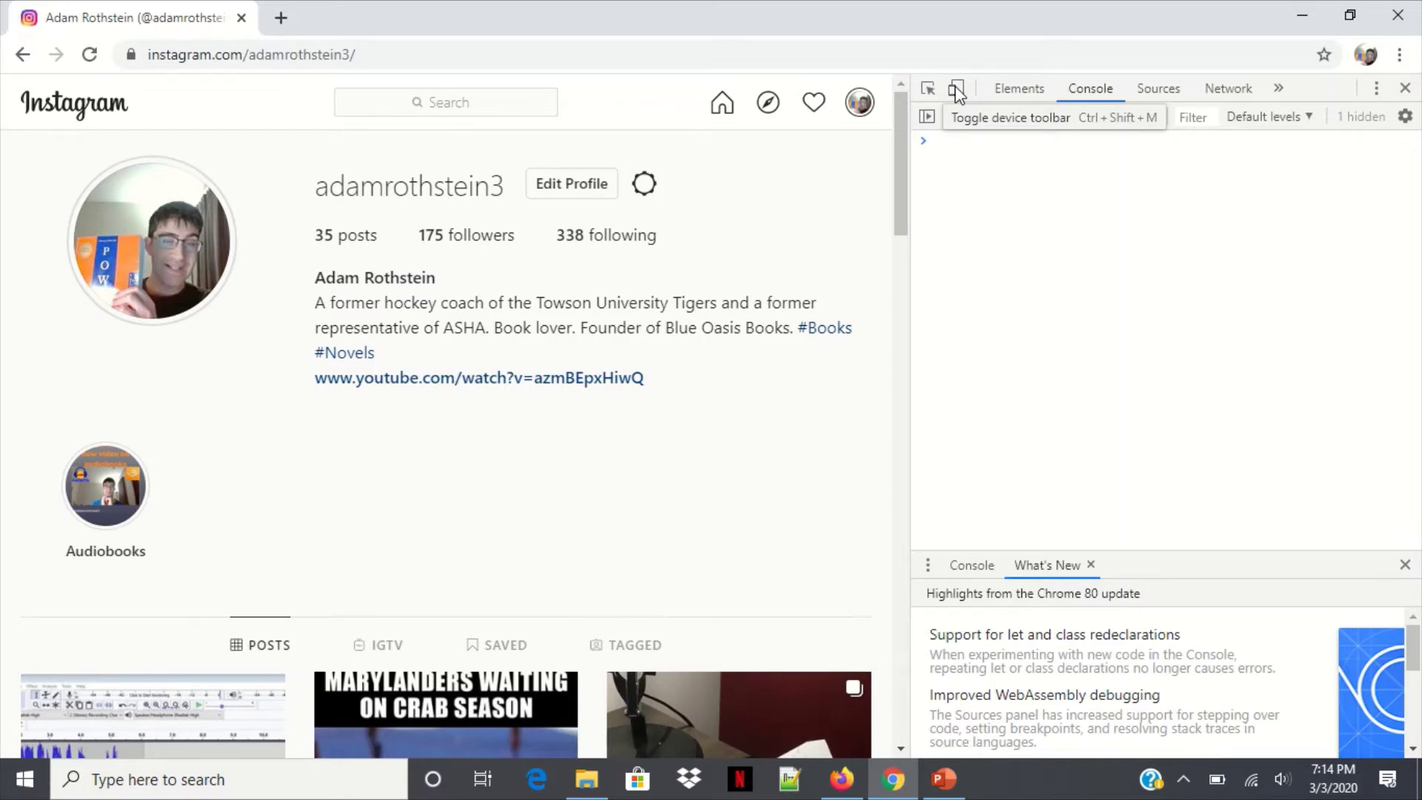
click(956, 89)
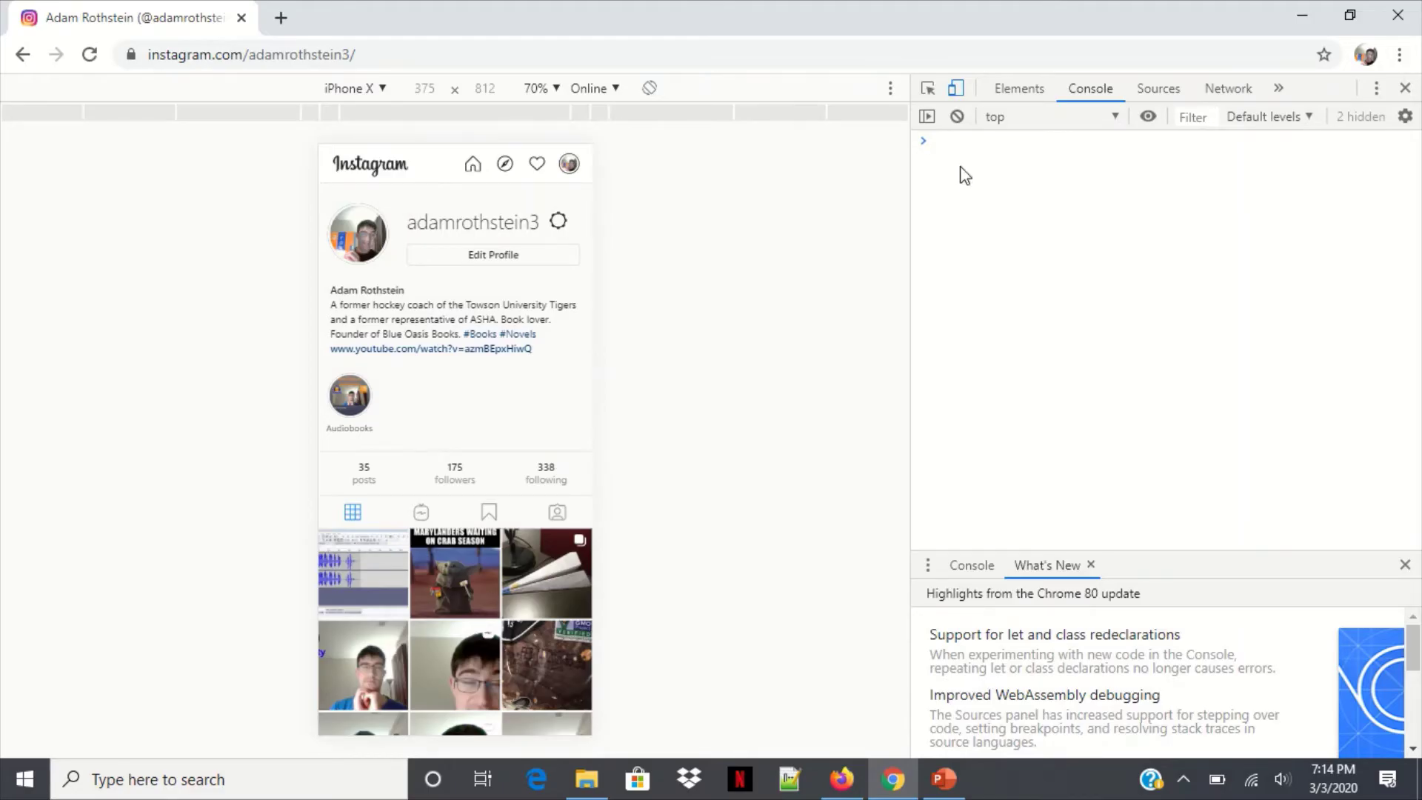
- Close and reopen Developer tools, leaving the profile in iPhone X emulation
click(1405, 89)
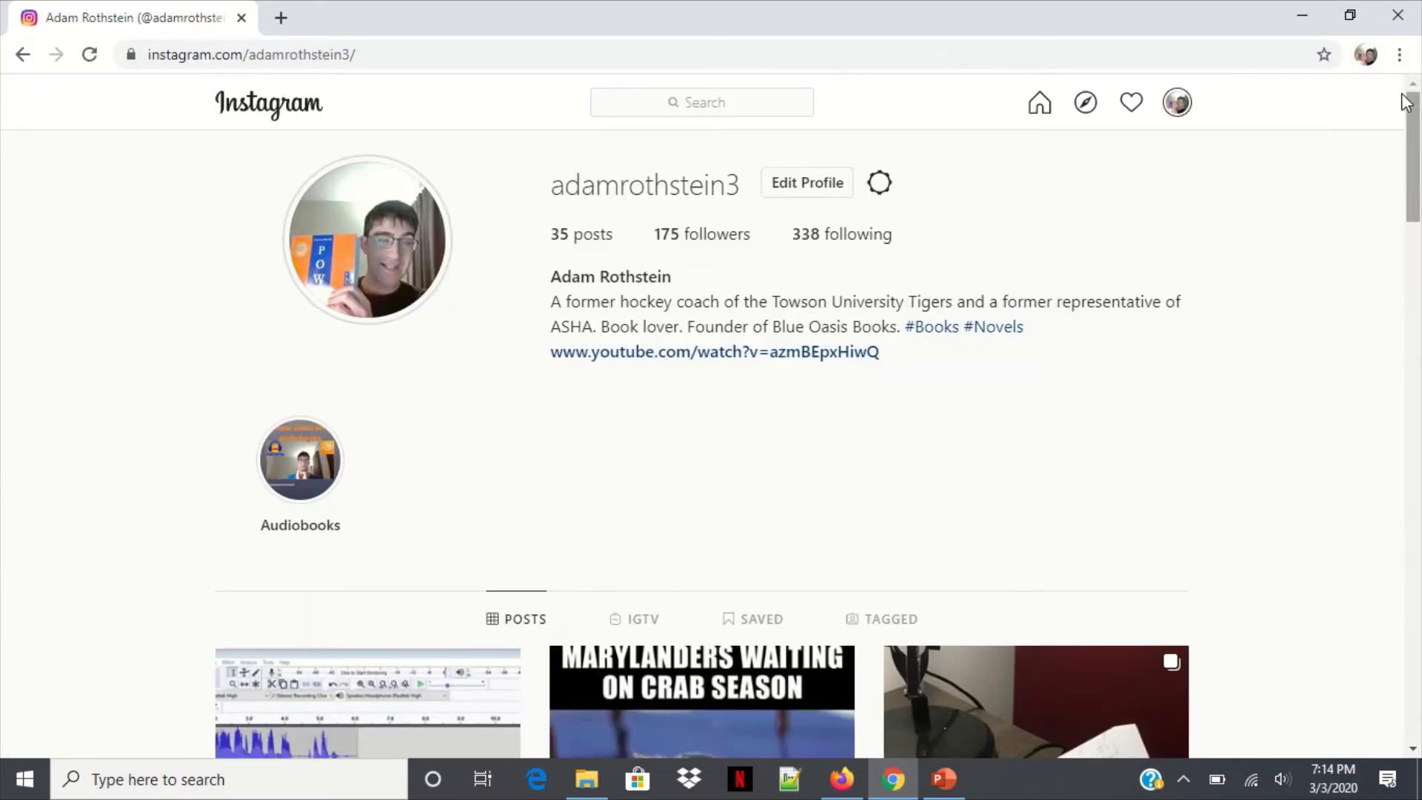
click(1399, 54)
mouse_move(1170, 352)
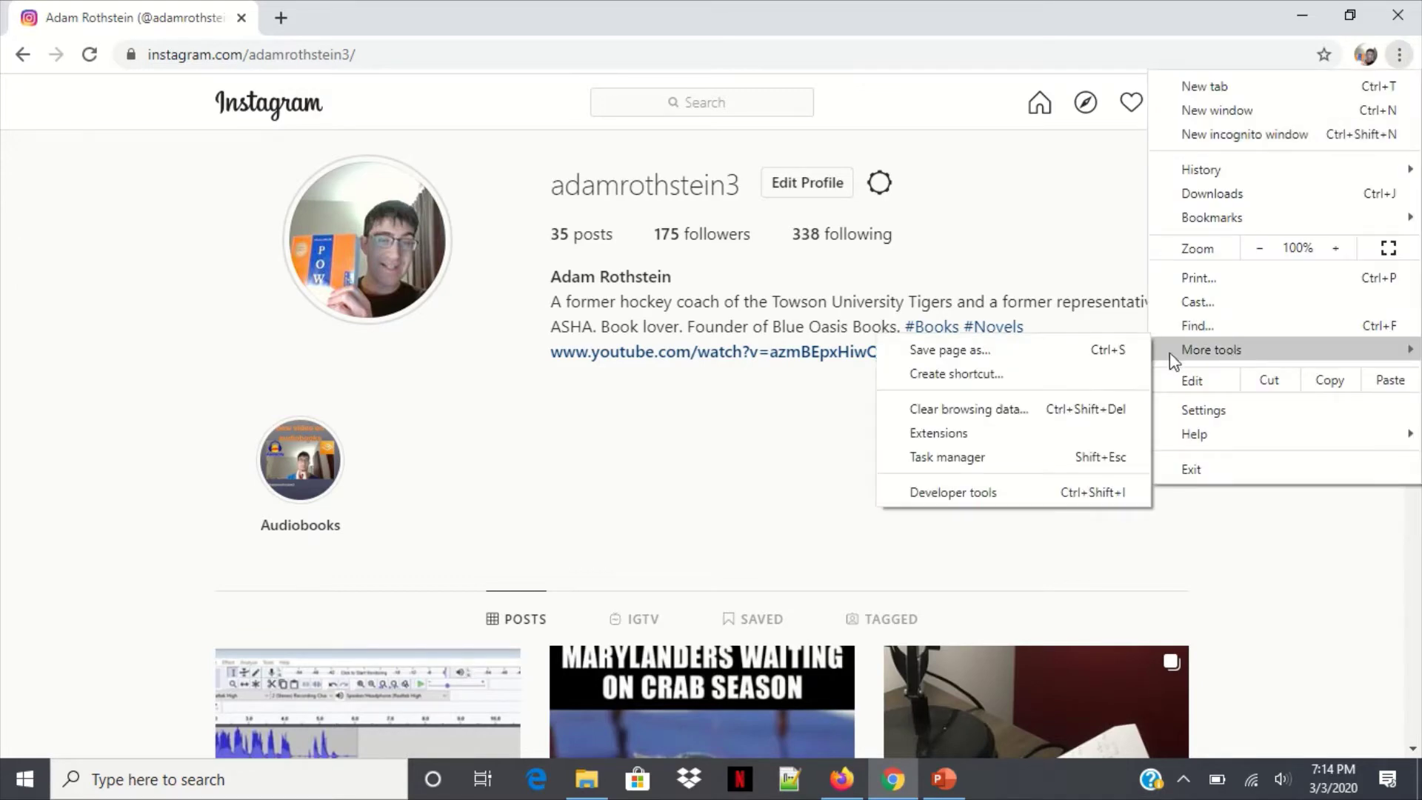
click(954, 491)
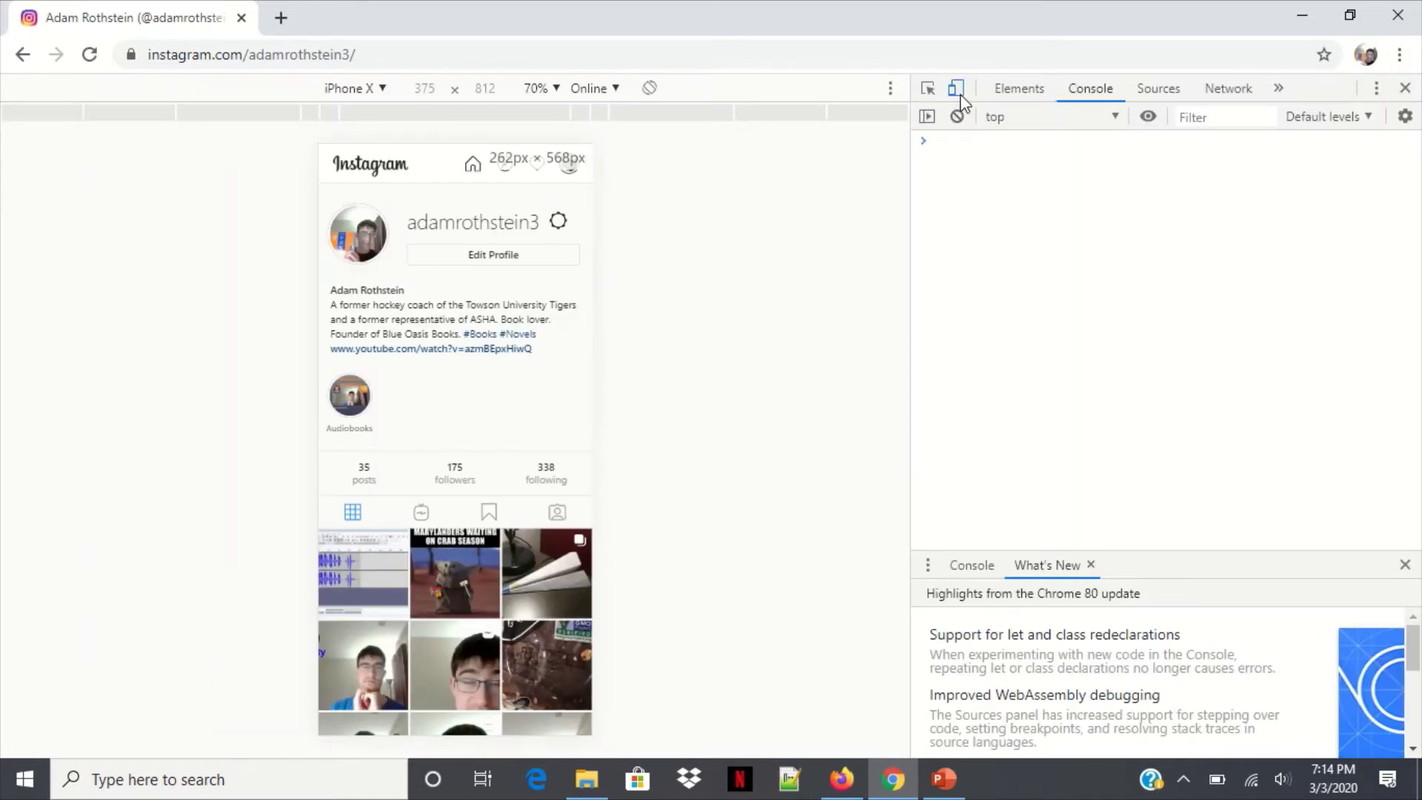
click(956, 88)
click(956, 88)
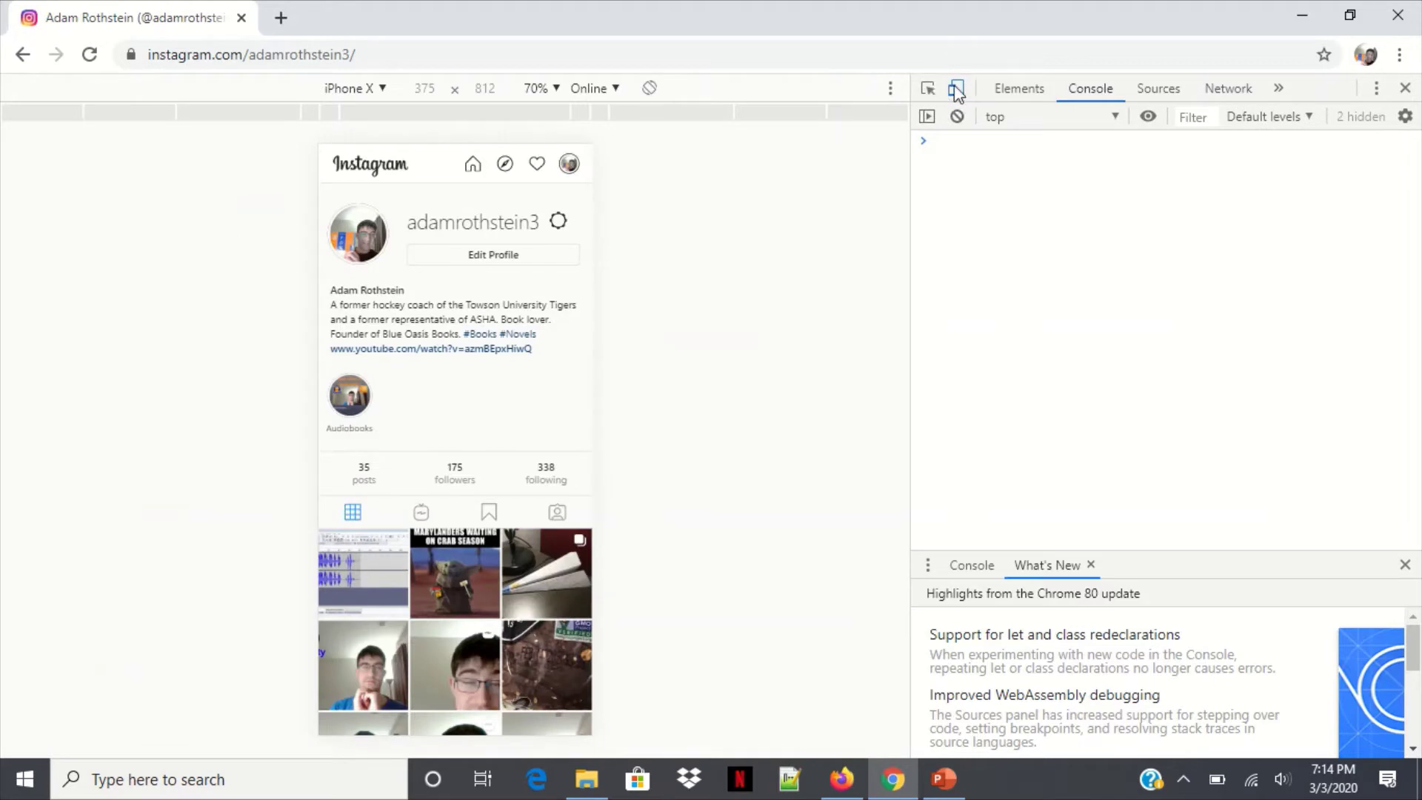
- Reload the profile into its mobile layout and close DevTools so it fills the window
click(89, 56)
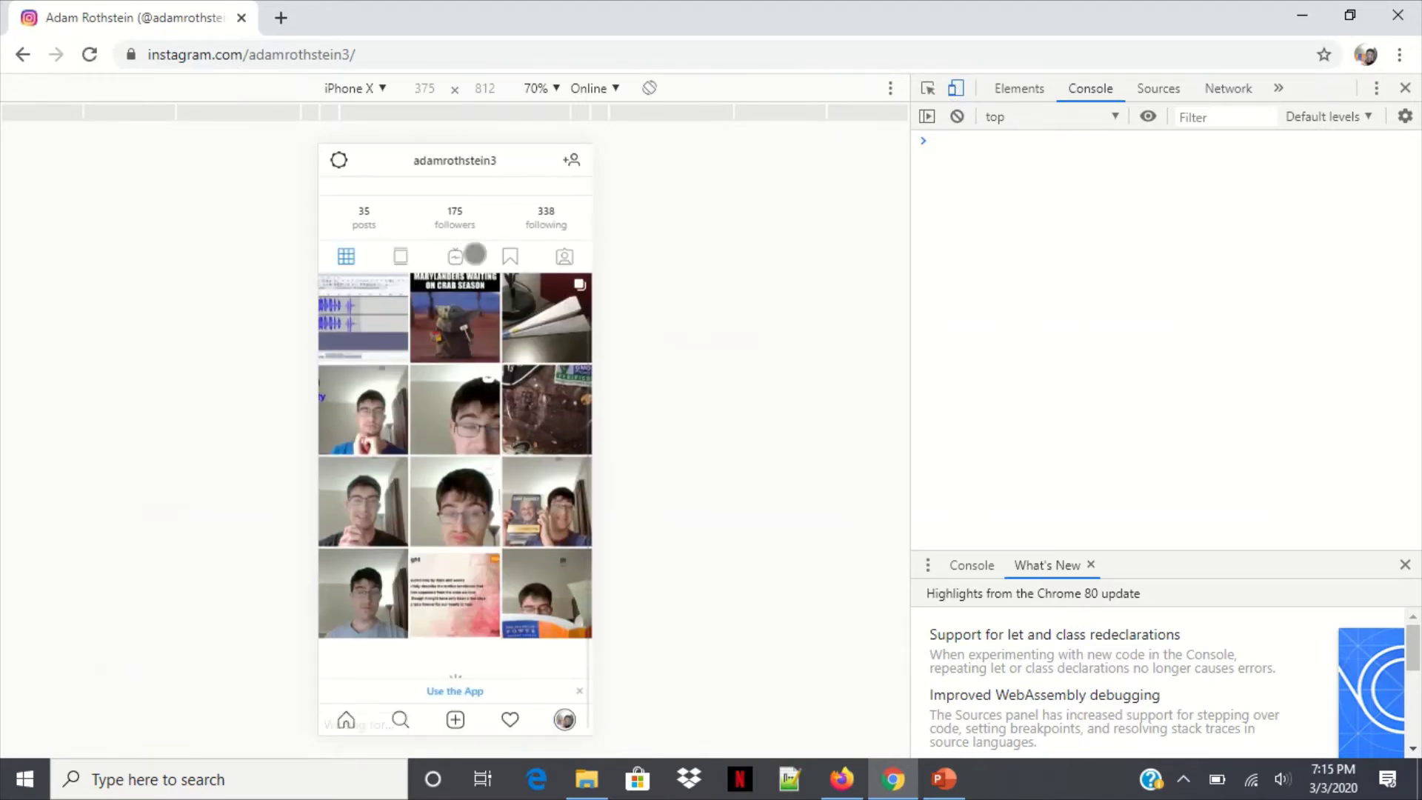
click(1405, 88)
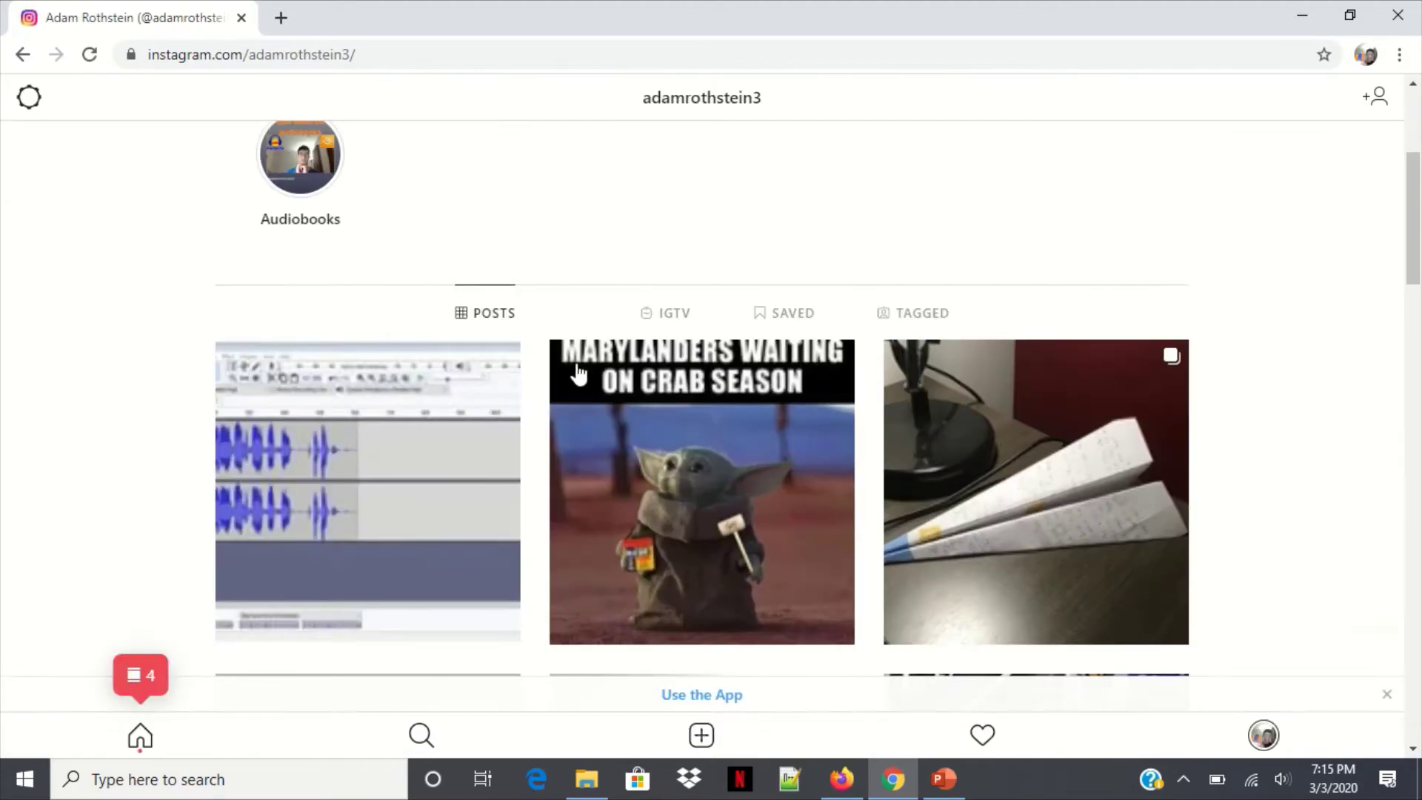
scroll(622, 450, down, 5)
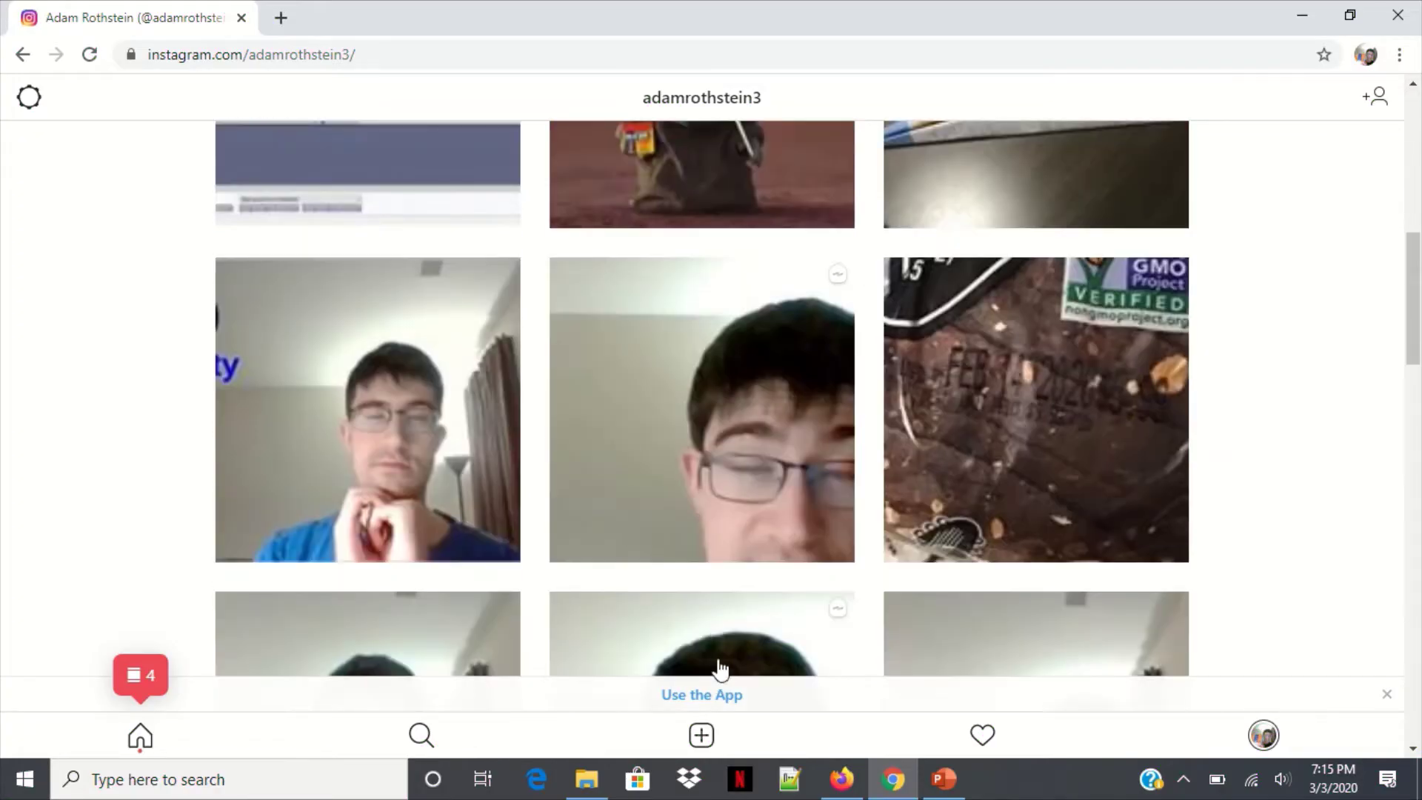
scroll(718, 666, up, 1)
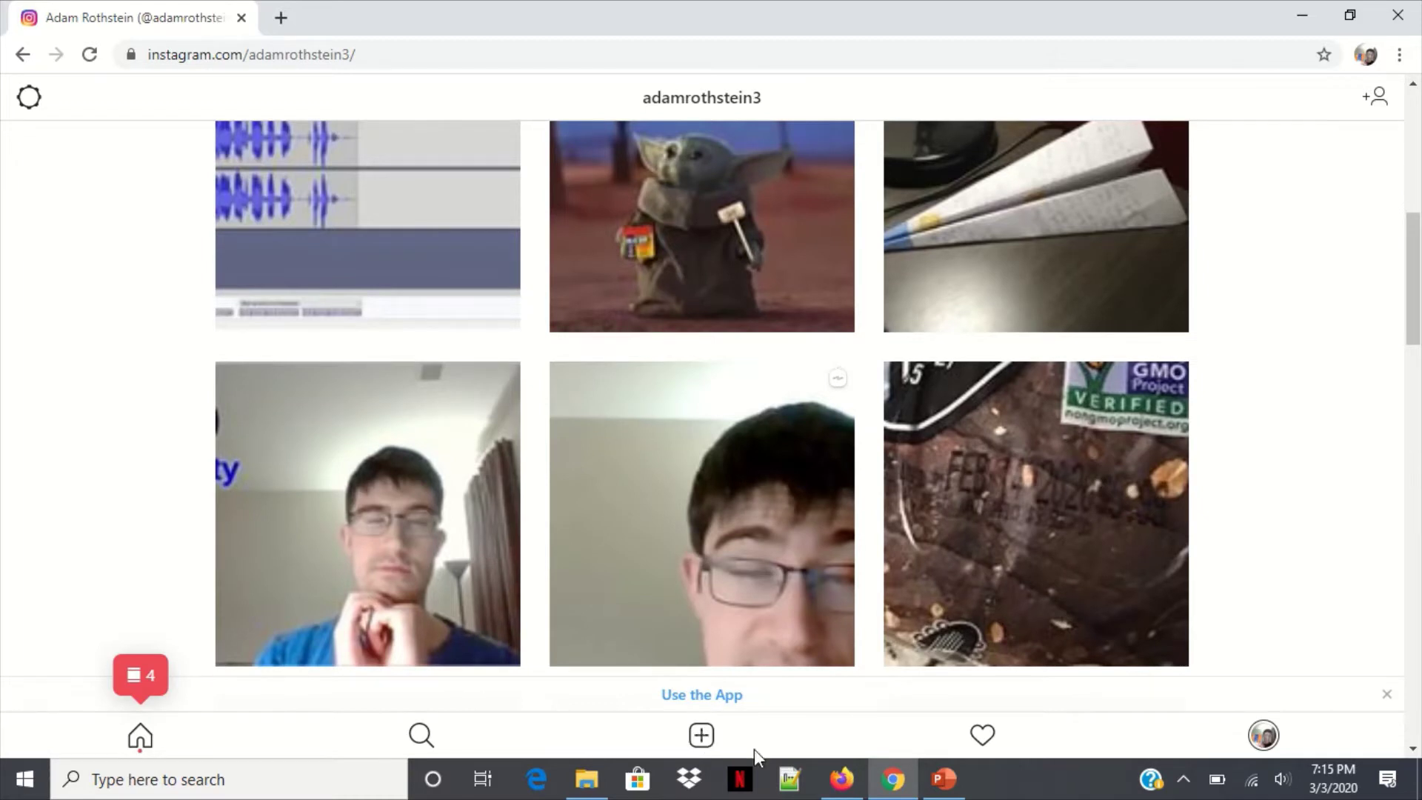
- Start a new post with the 'Baseball is almost here' photo and review the preview
click(702, 737)
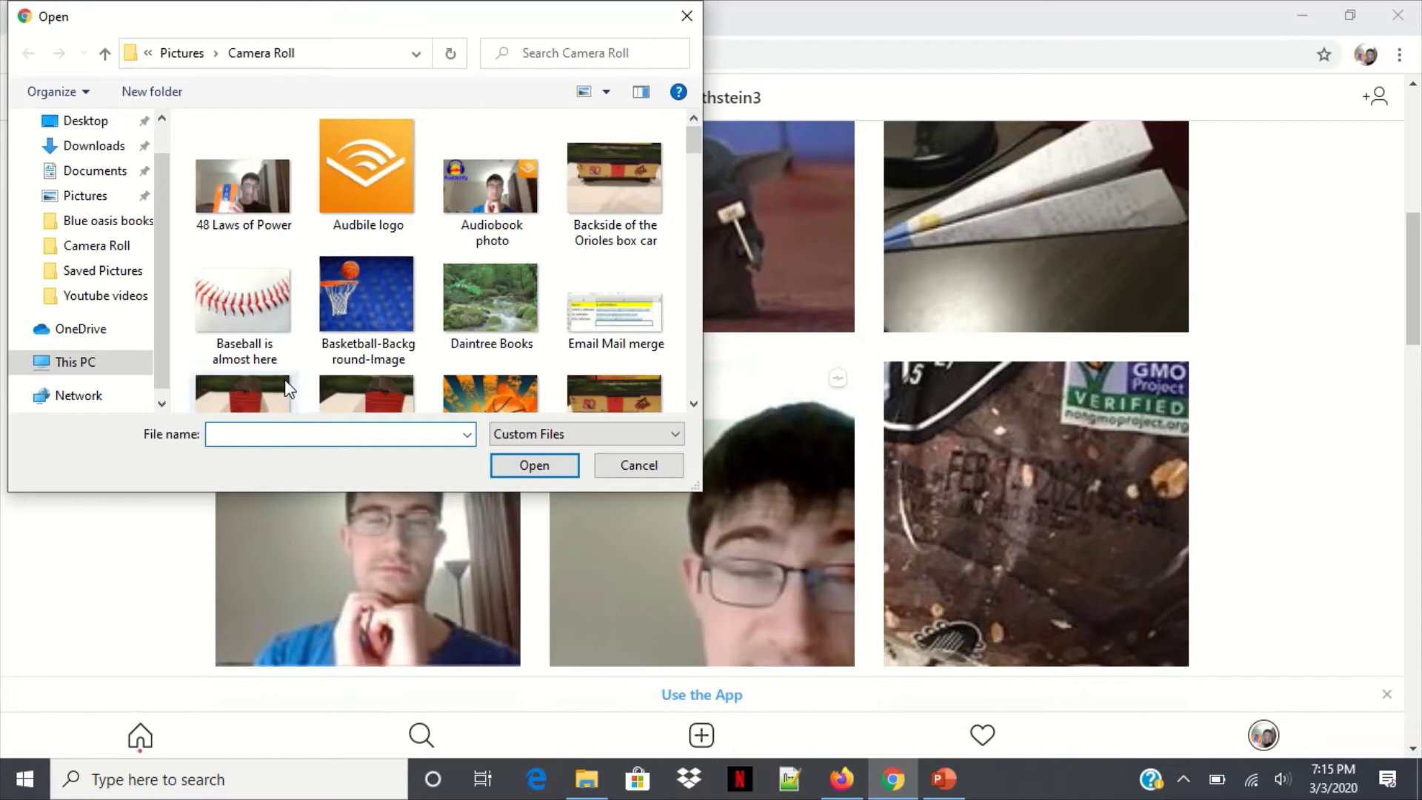
click(261, 296)
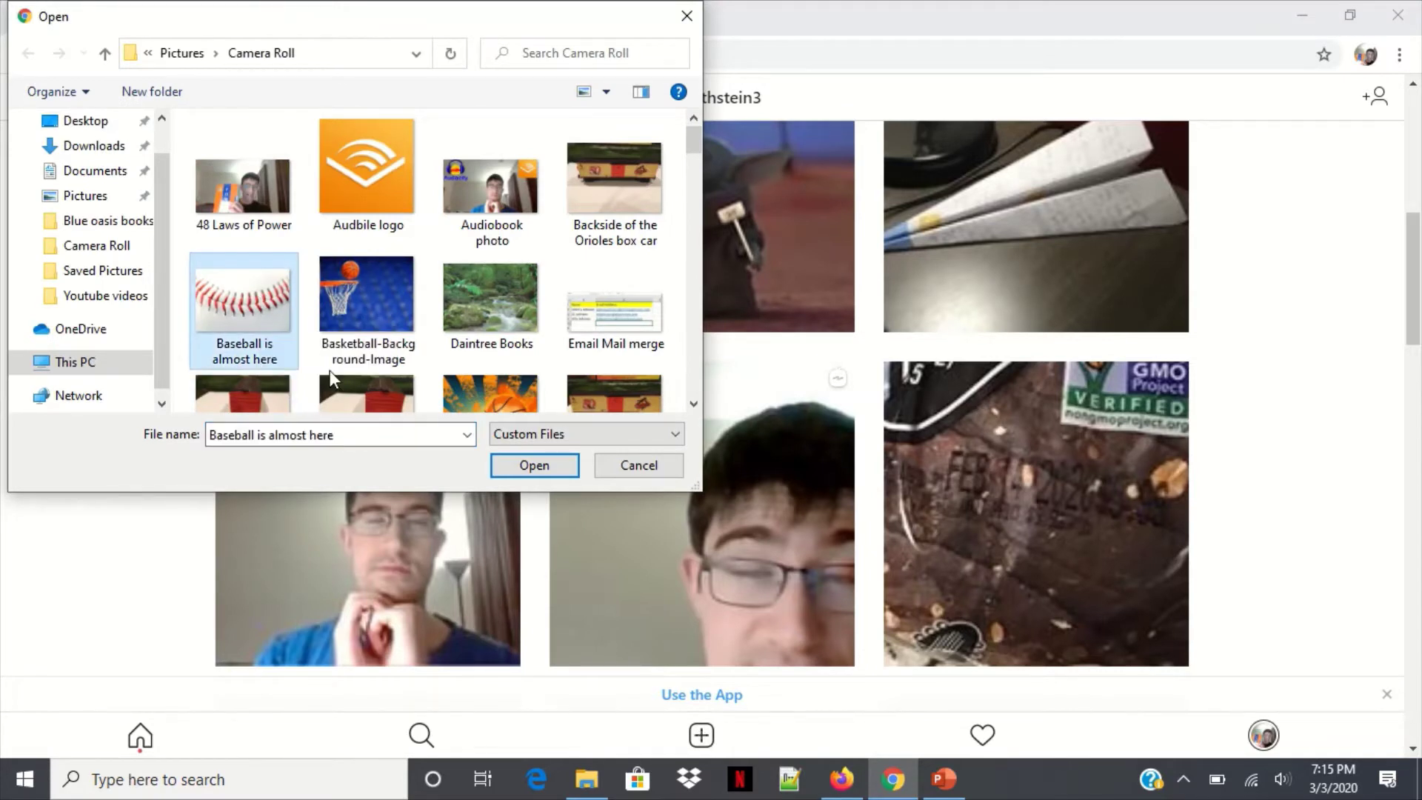
click(534, 465)
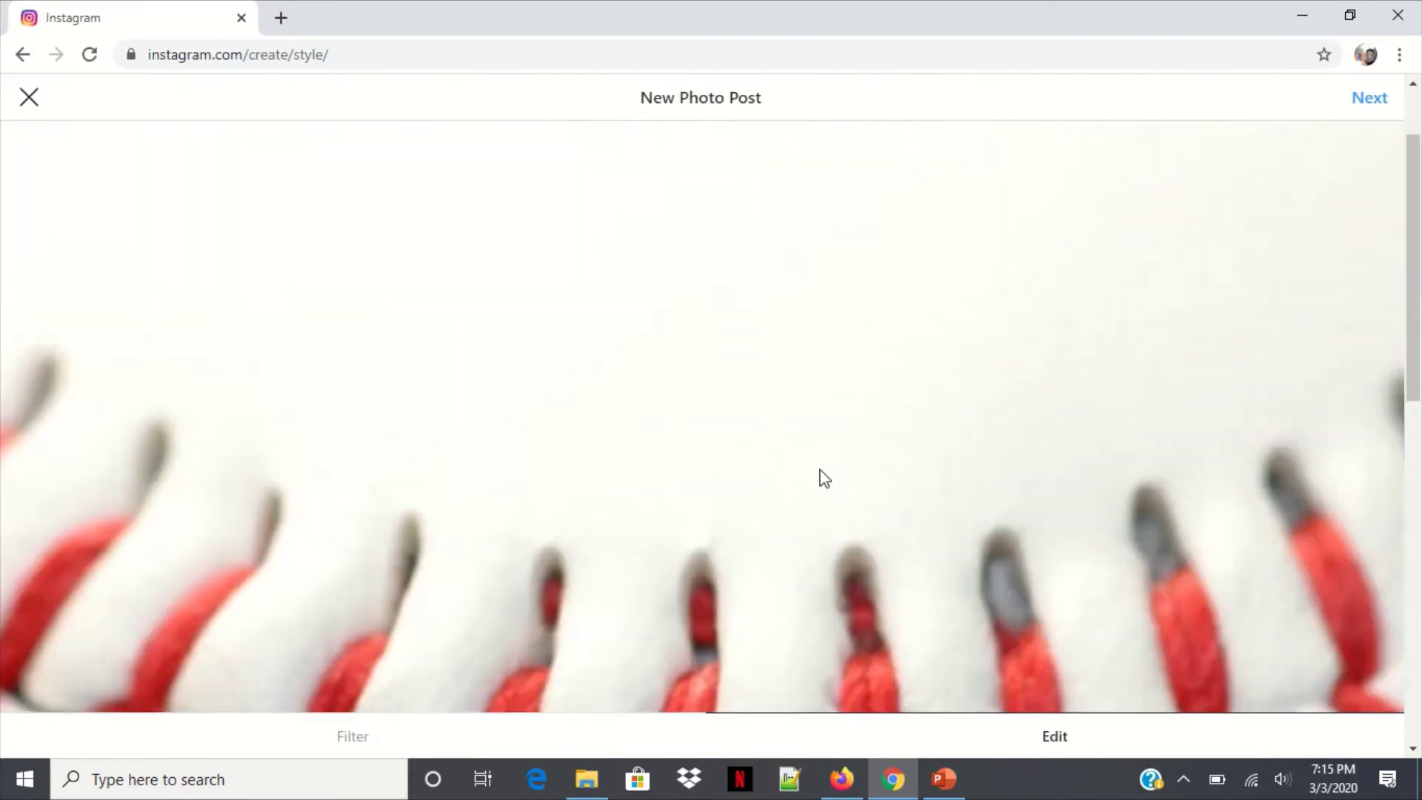
scroll(717, 388, down, 5)
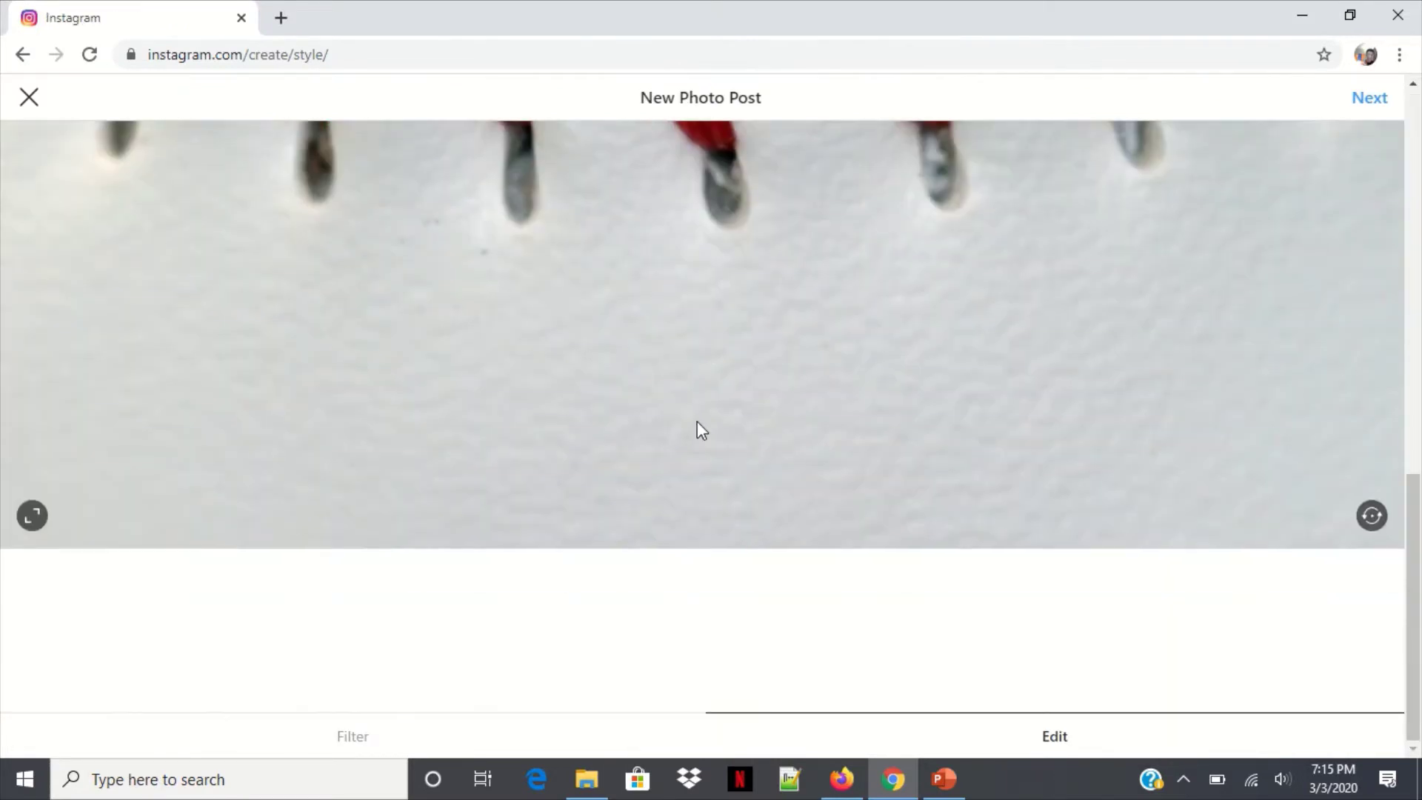
scroll(700, 428, up, 5)
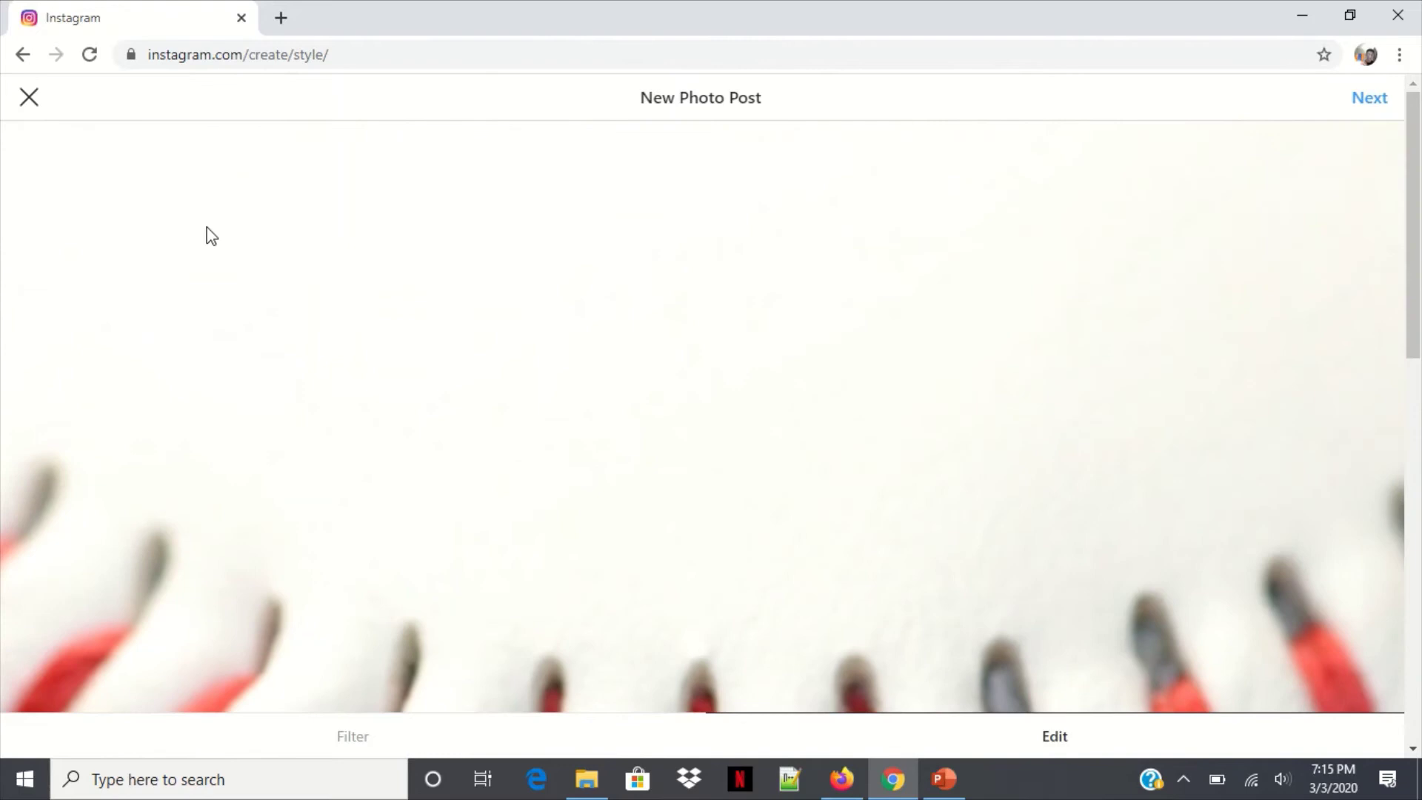
scroll(1097, 294, down, 5)
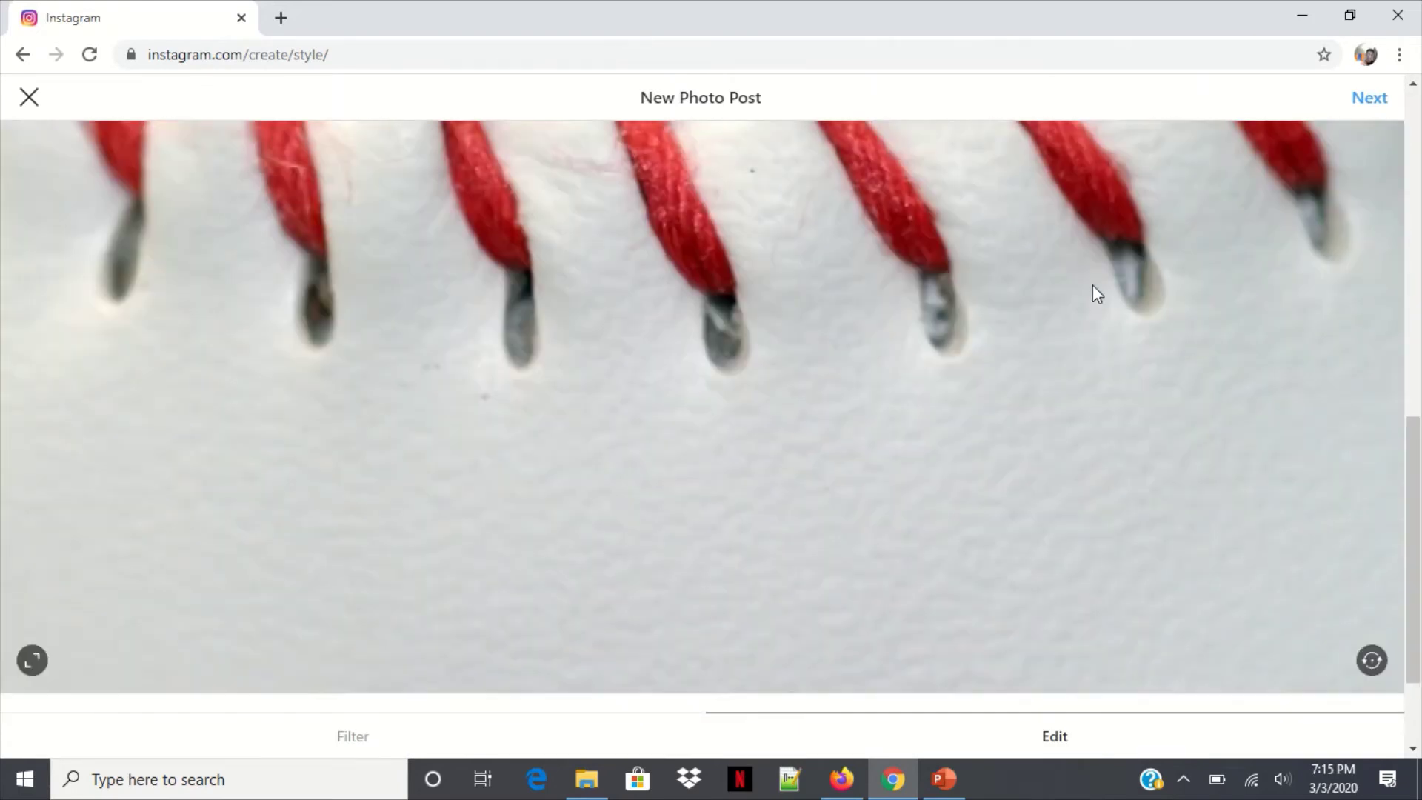
scroll(1097, 294, up, 5)
scroll(936, 340, down, 6)
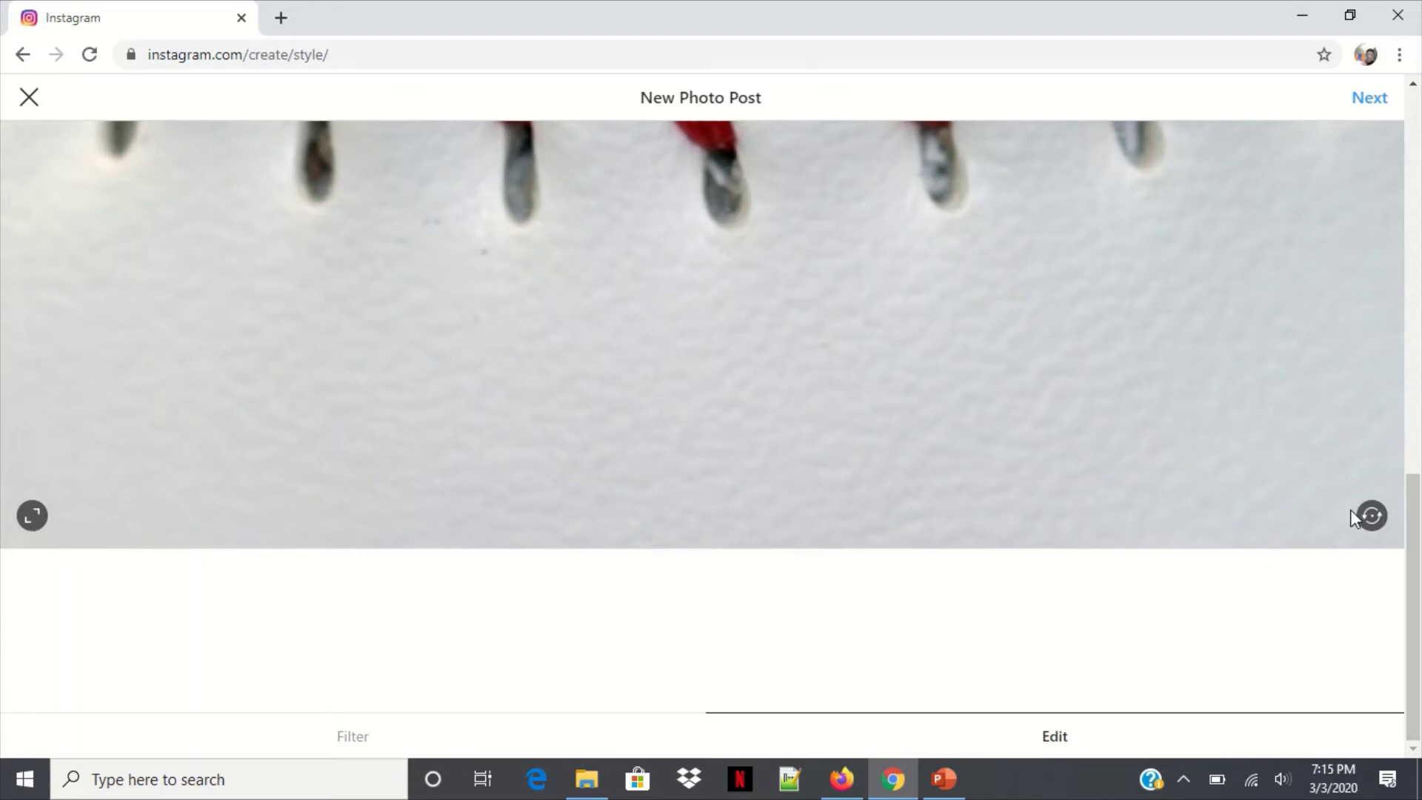
scroll(1098, 393, up, 5)
scroll(1056, 384, down, 5)
scroll(1331, 308, up, 5)
- Caption the post 'Baseball is almost here. Can't wait for the new season'
click(1381, 100)
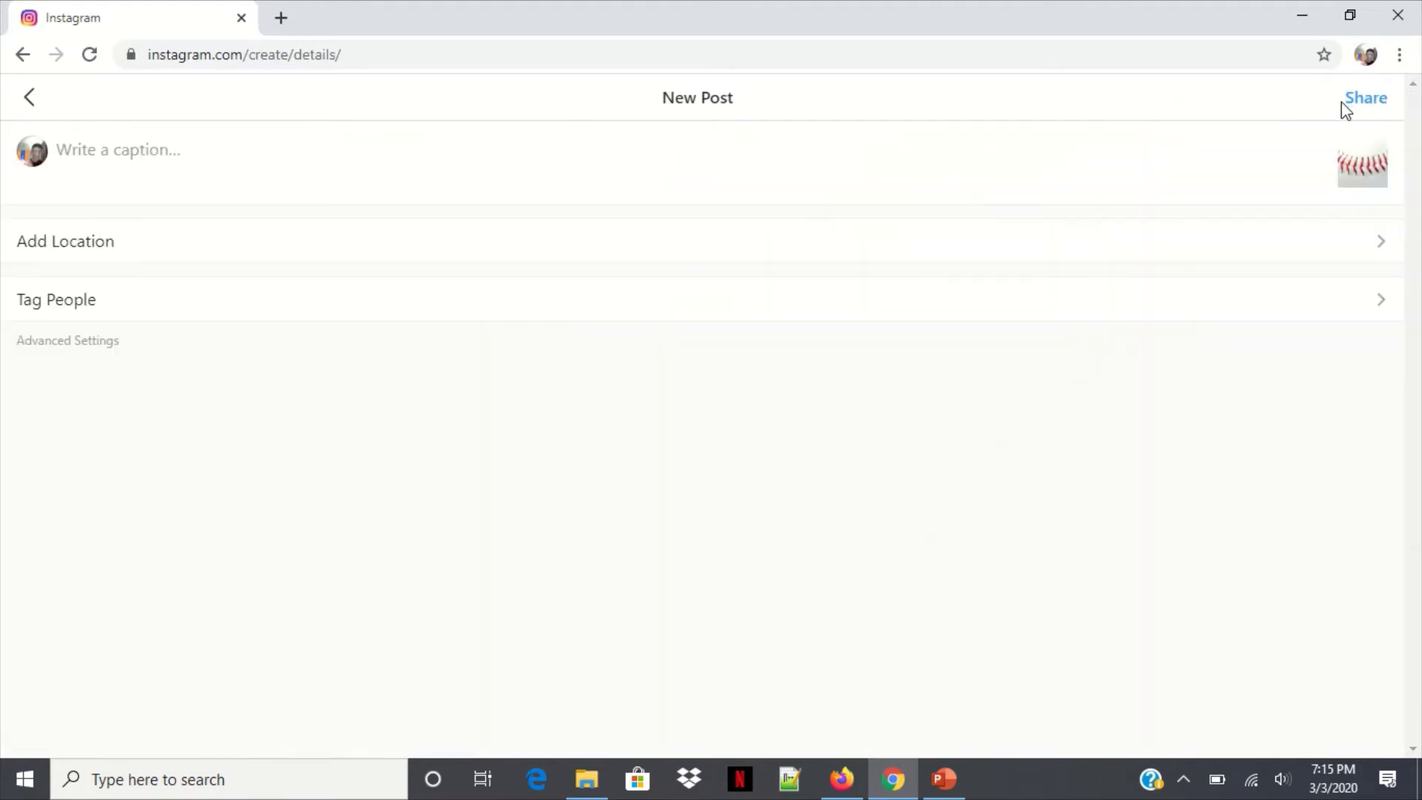
click(200, 155)
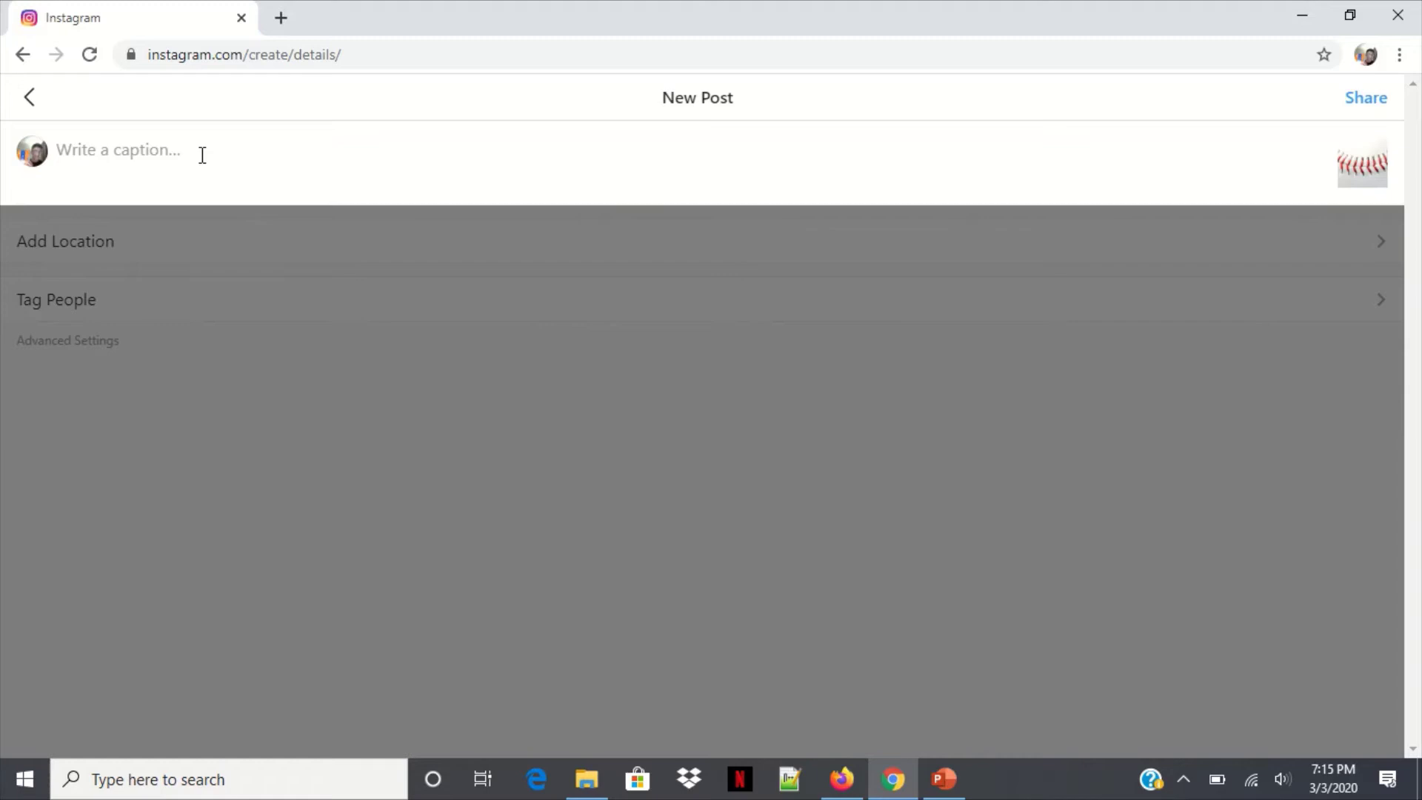
text(Baseball is almost he)
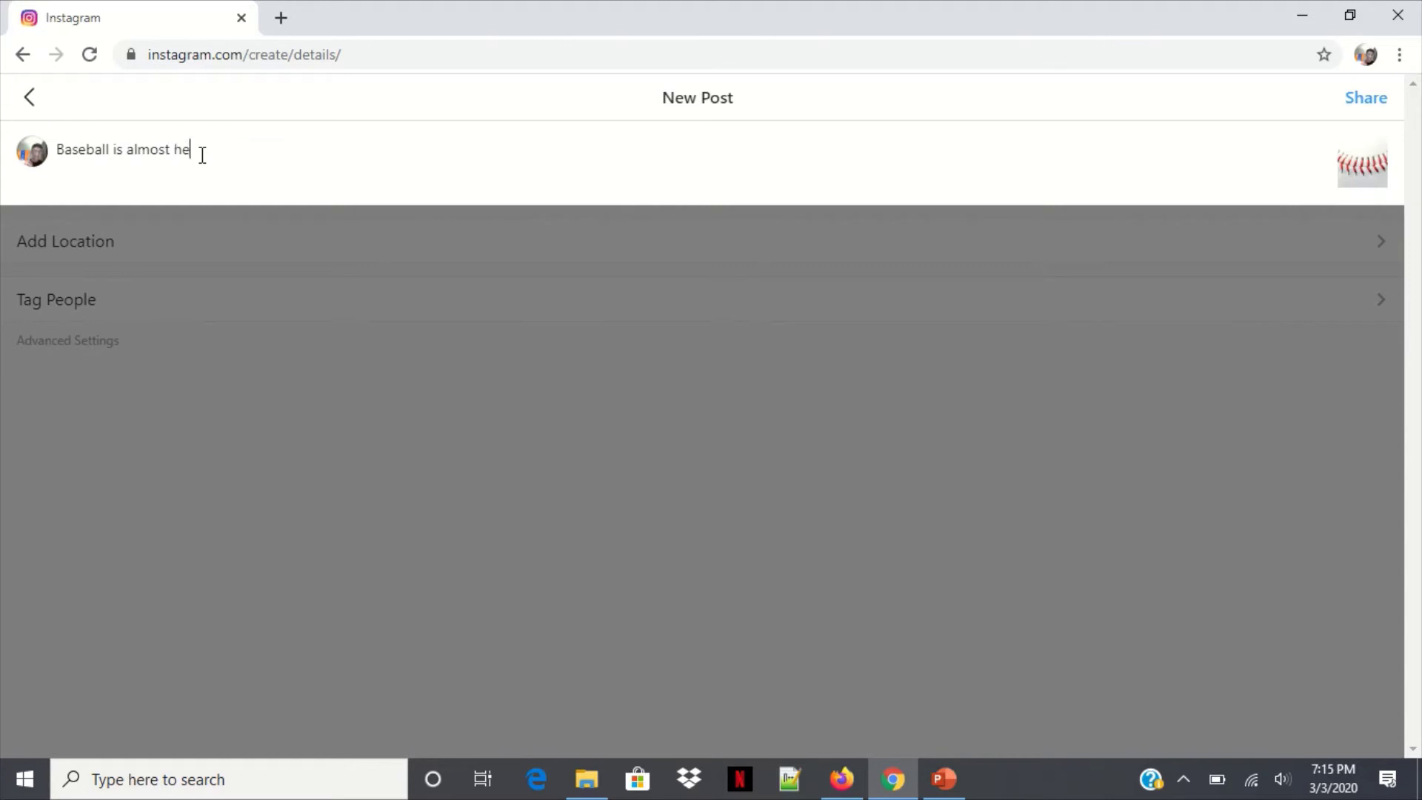
text(re. Can't wait for the new seas)
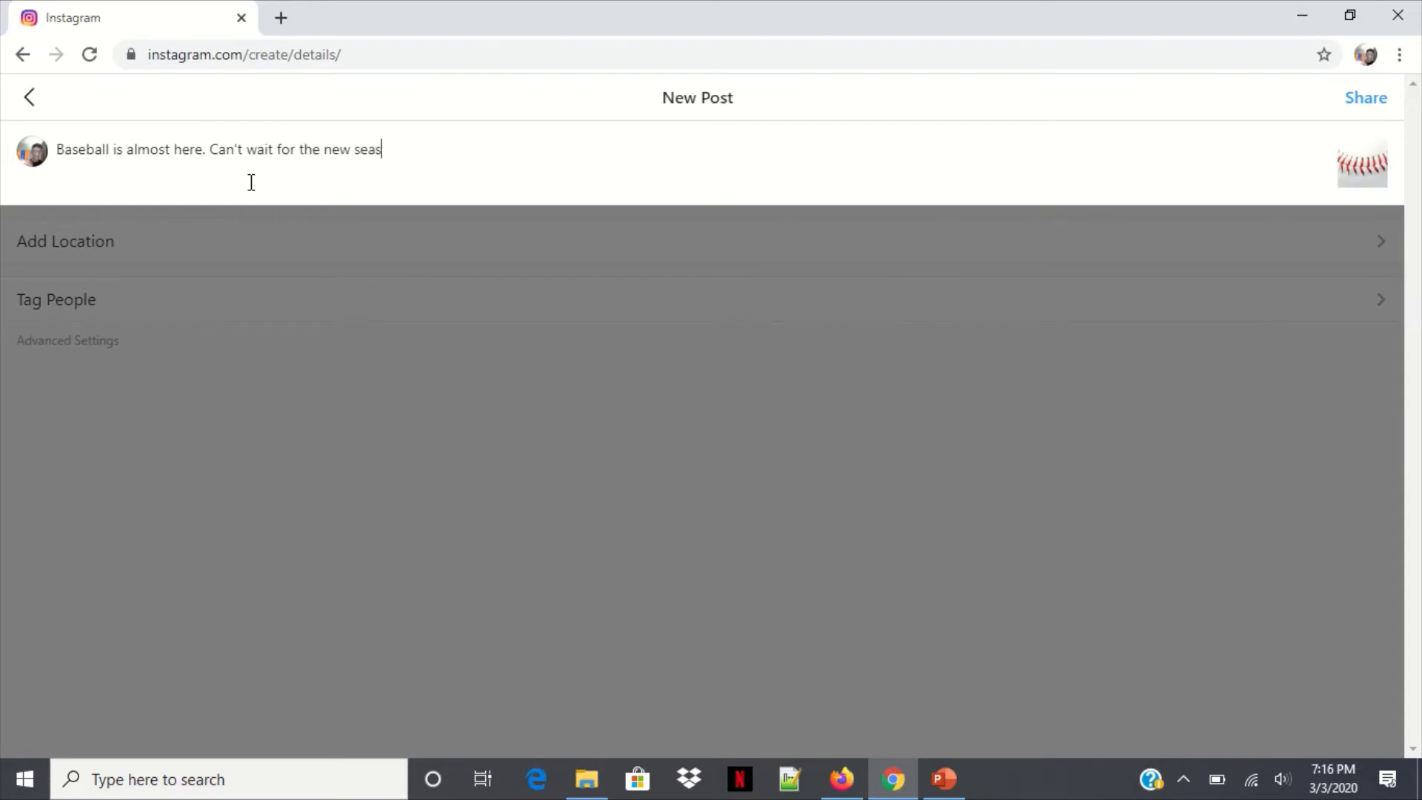
text(on.)
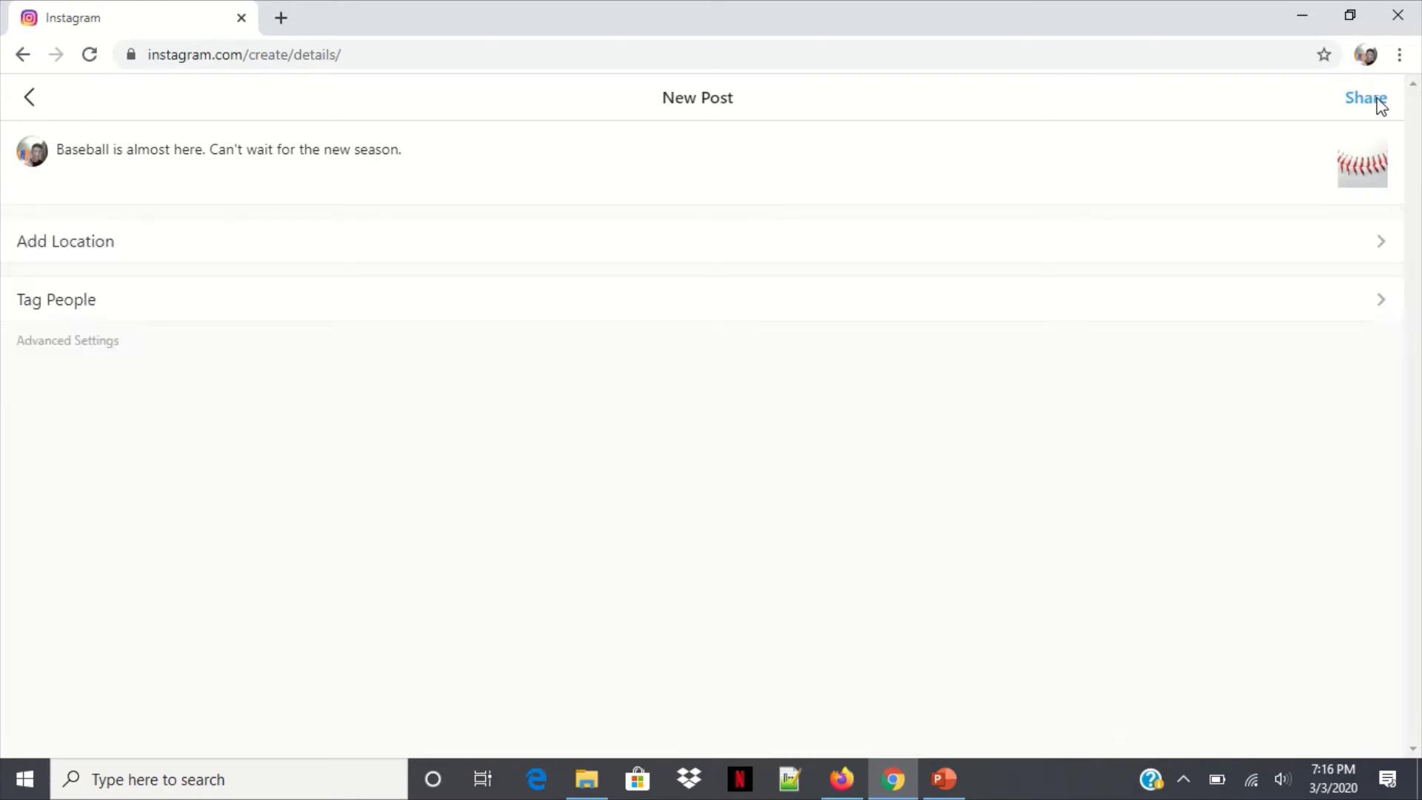
- Share the baseball post and confirm it tops the feed with its caption
click(1376, 99)
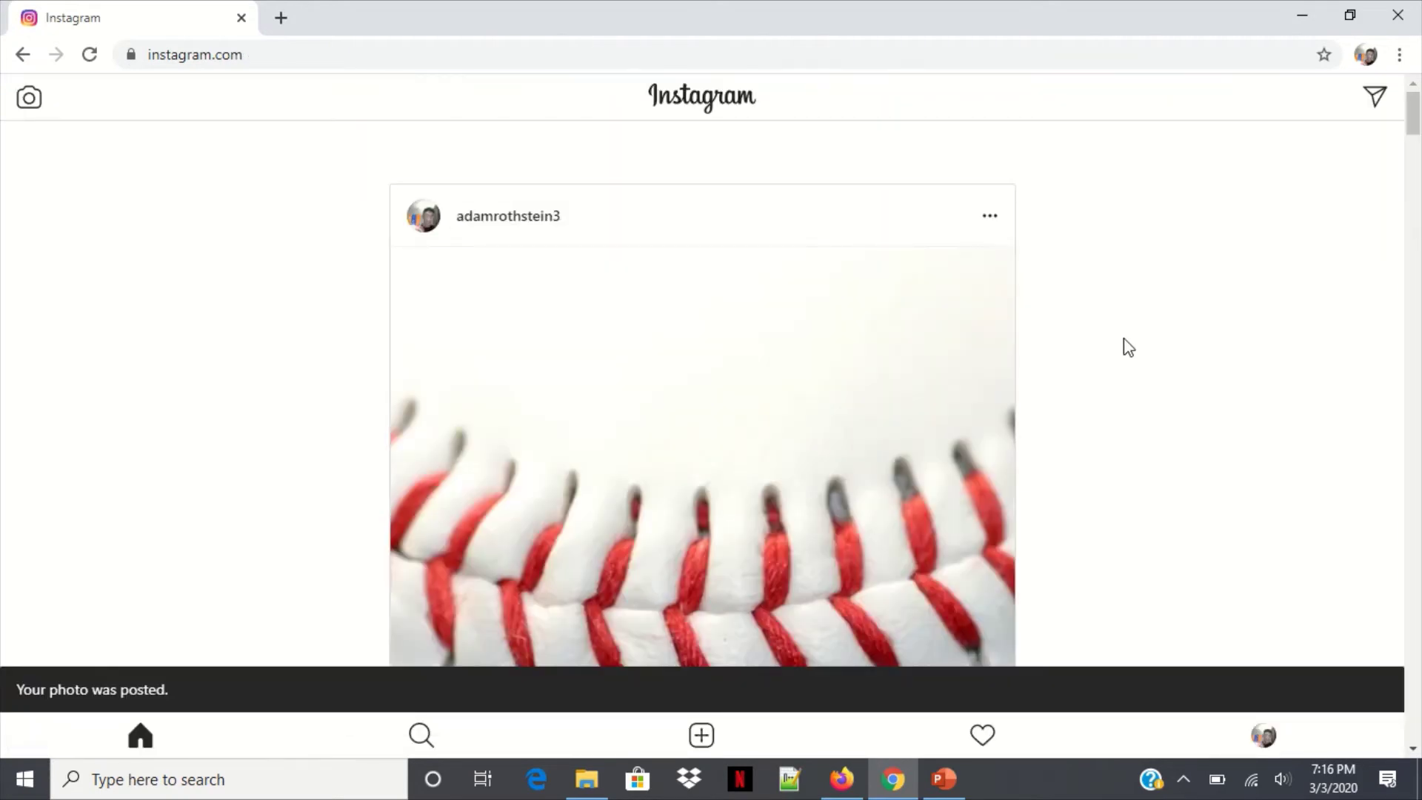
scroll(1081, 338, down, 8)
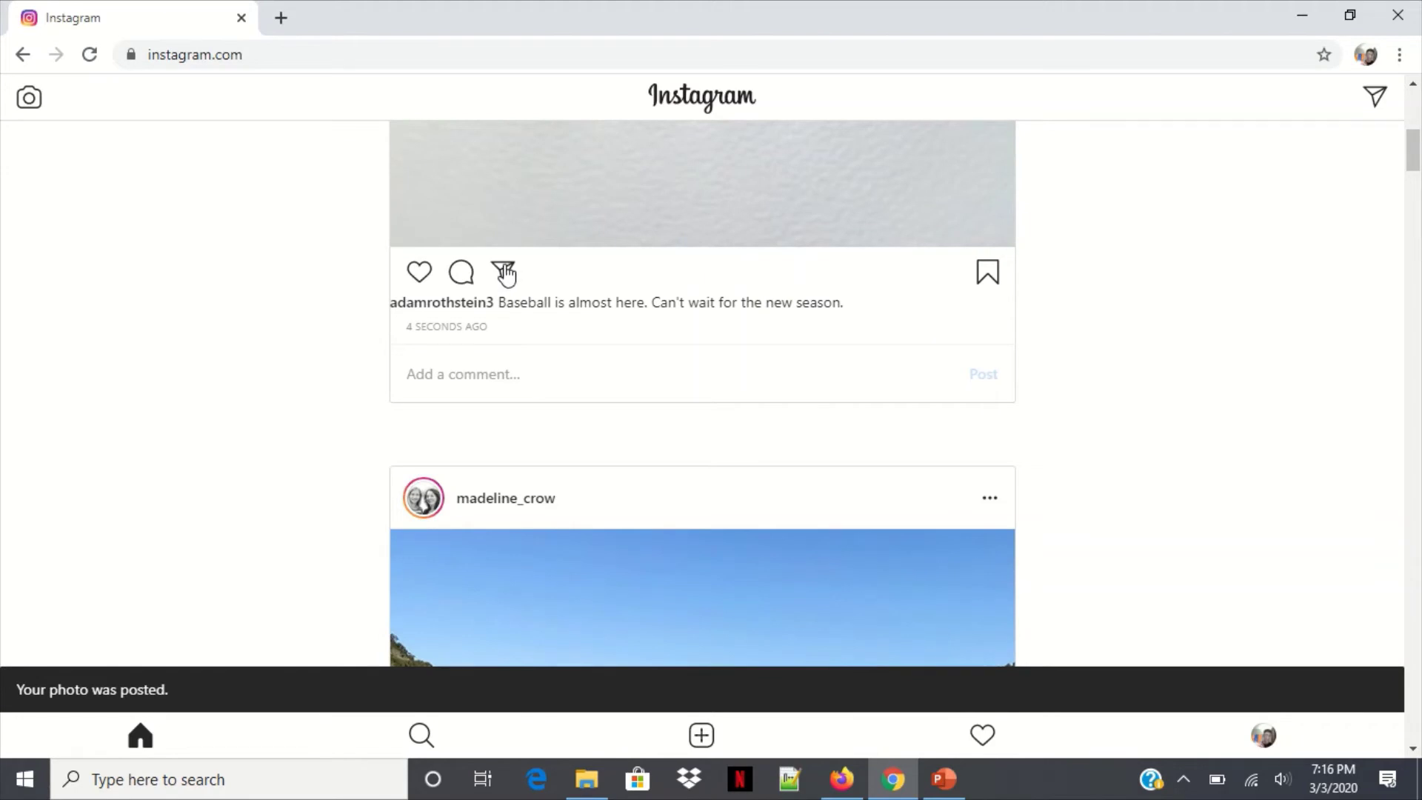
click(504, 273)
click(314, 185)
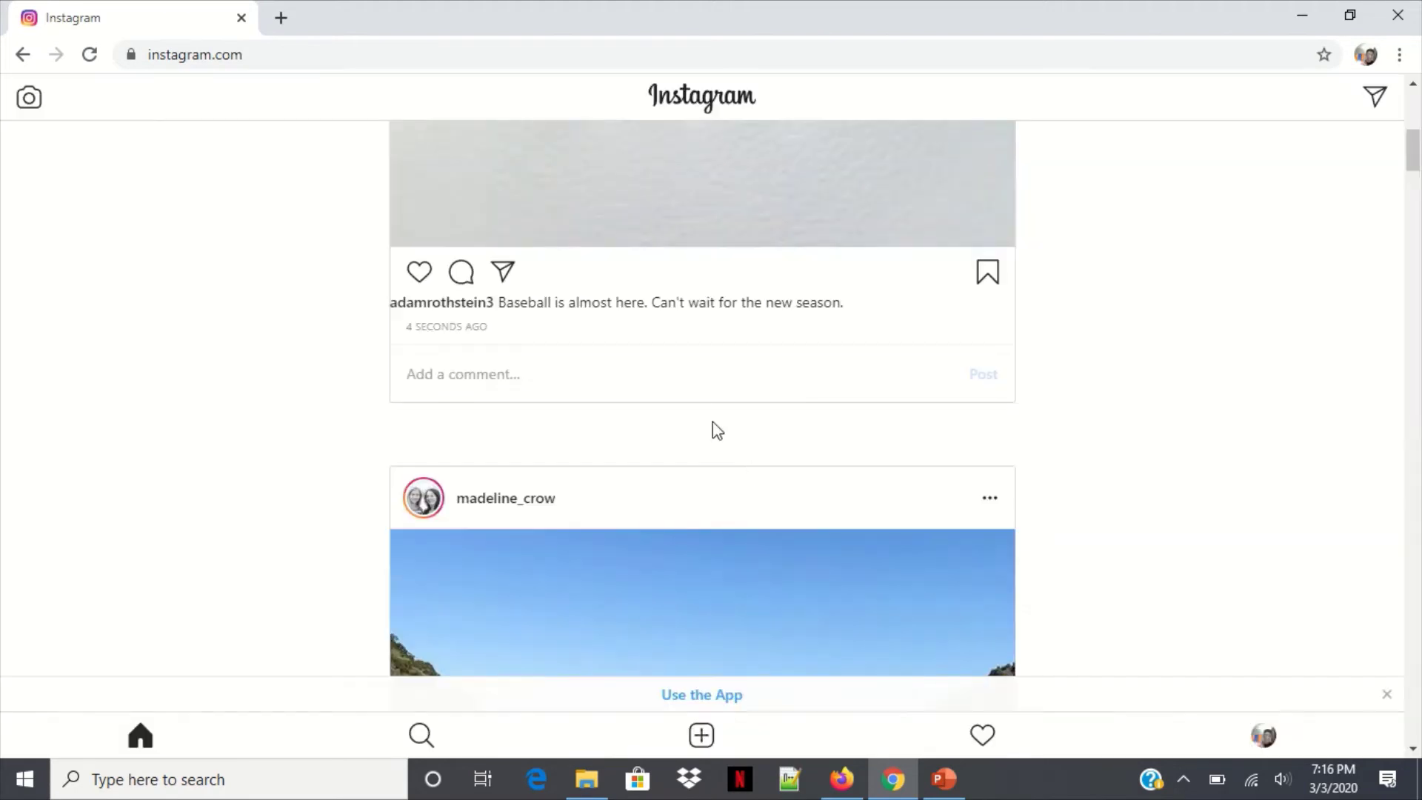
scroll(748, 472, up, 8)
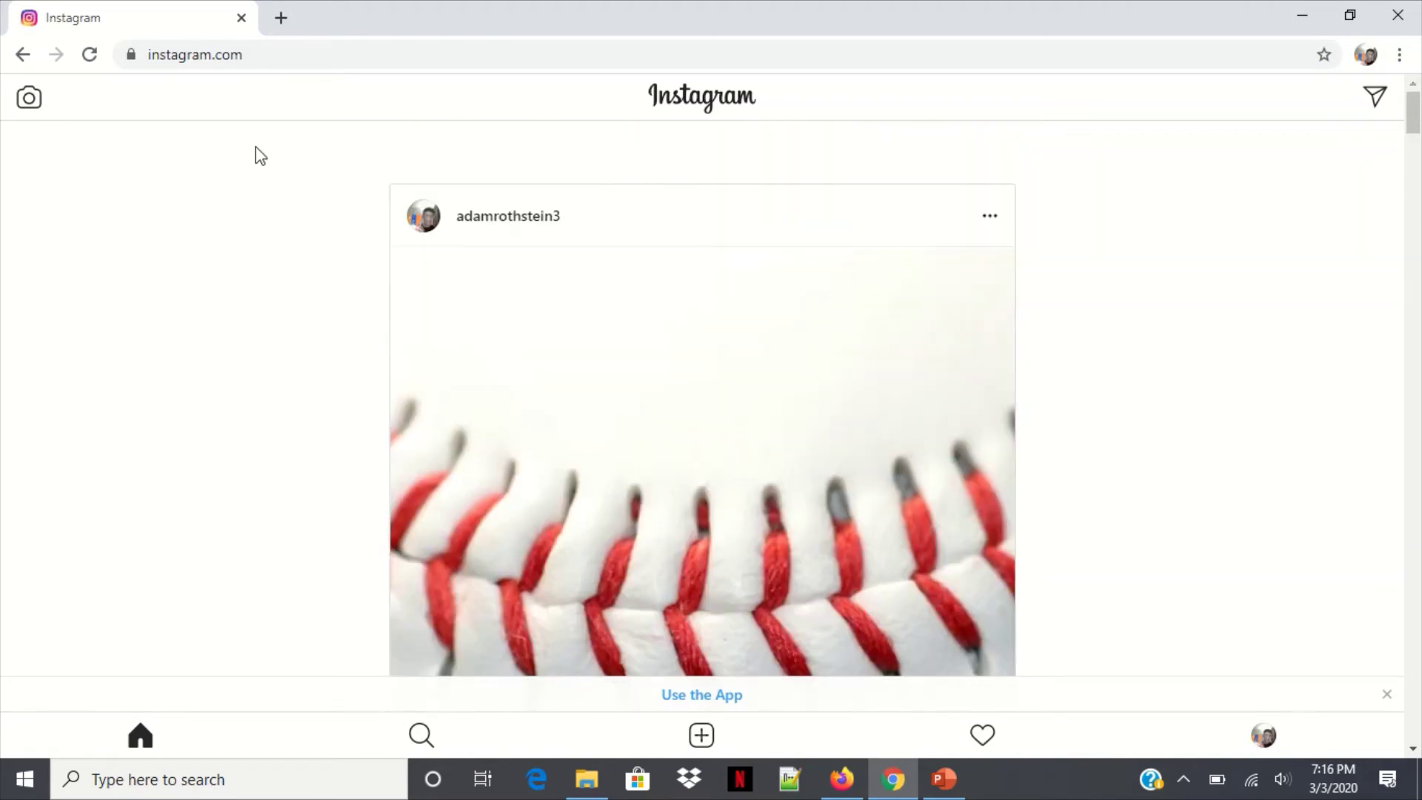
- Delete the Baseballism quote photo from your story and return to the profile
click(428, 224)
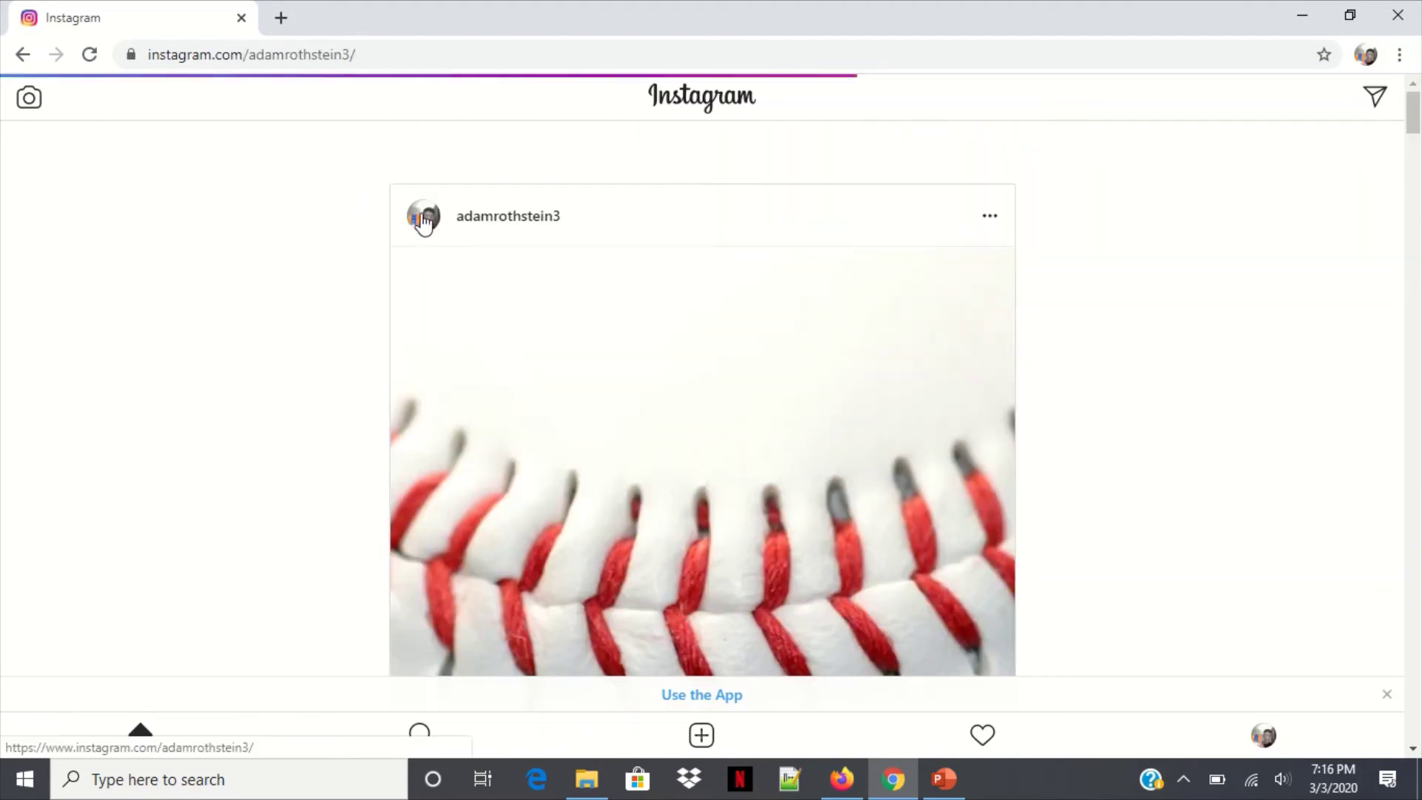
click(416, 270)
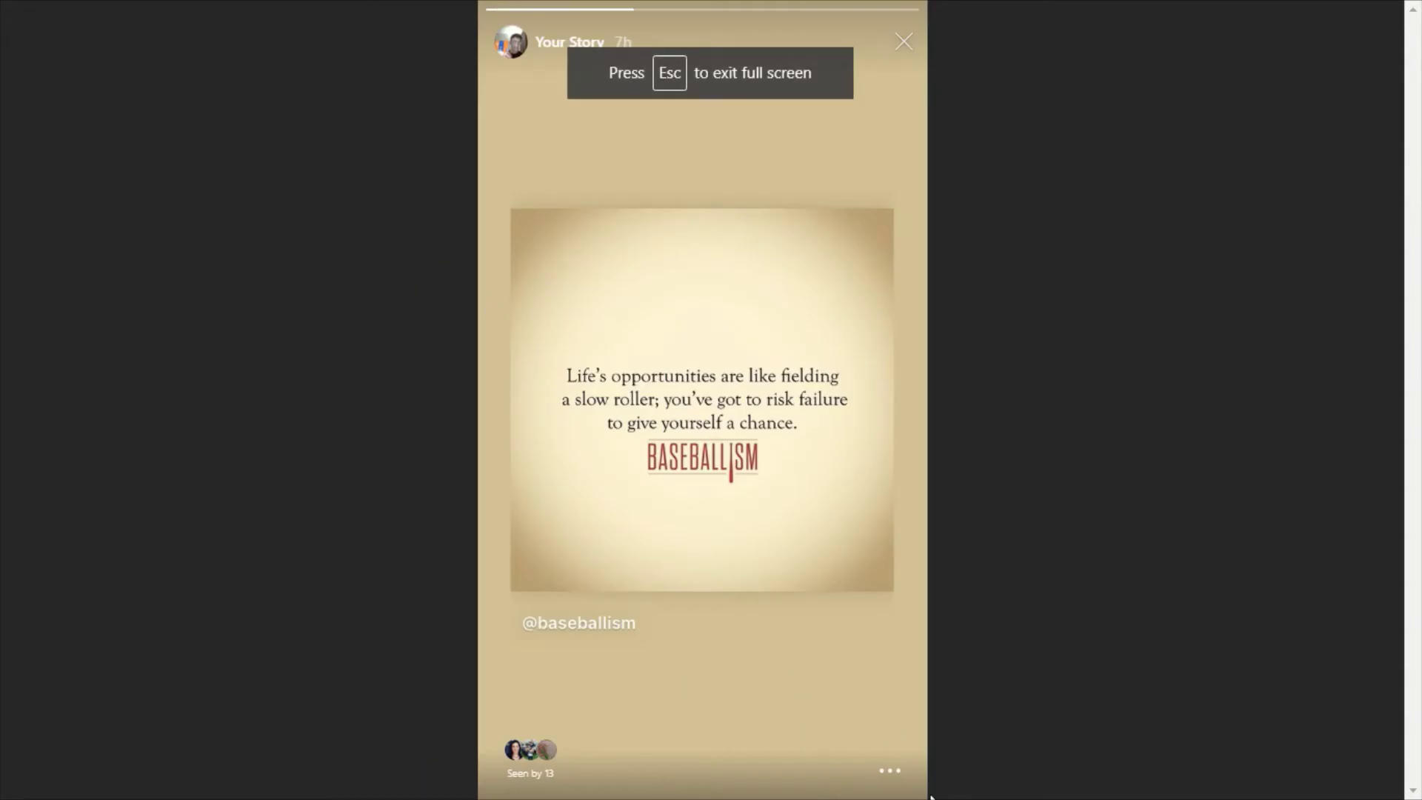
click(889, 770)
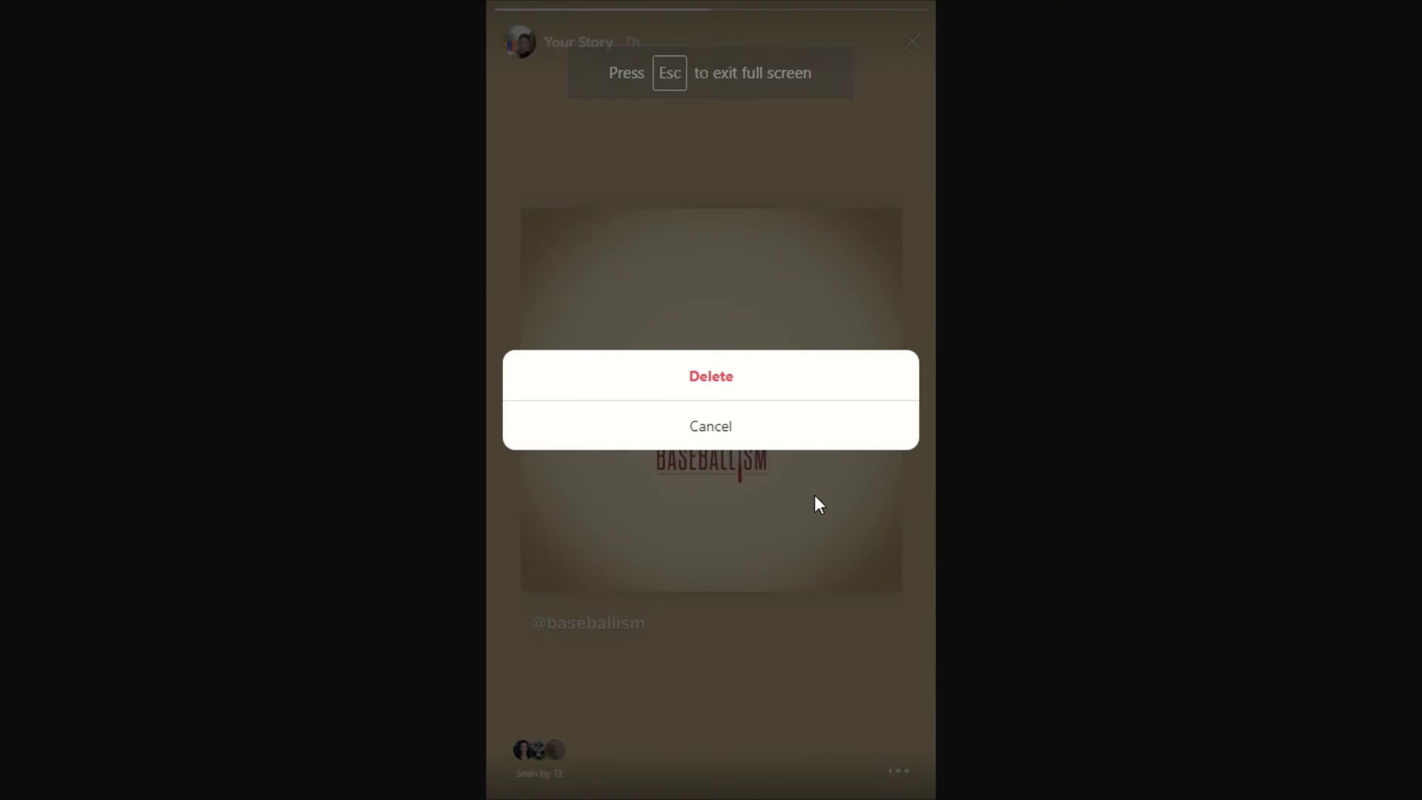
click(752, 388)
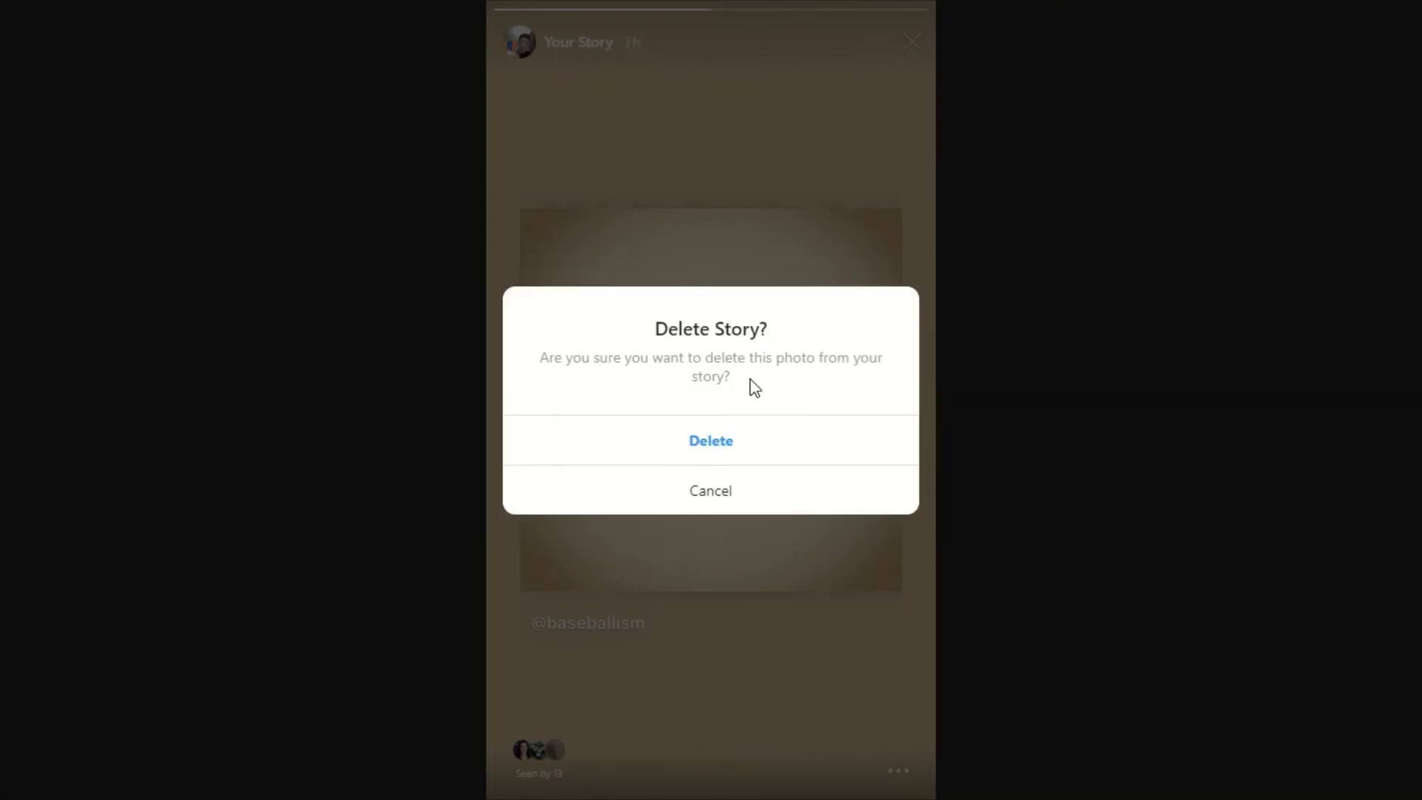
click(739, 439)
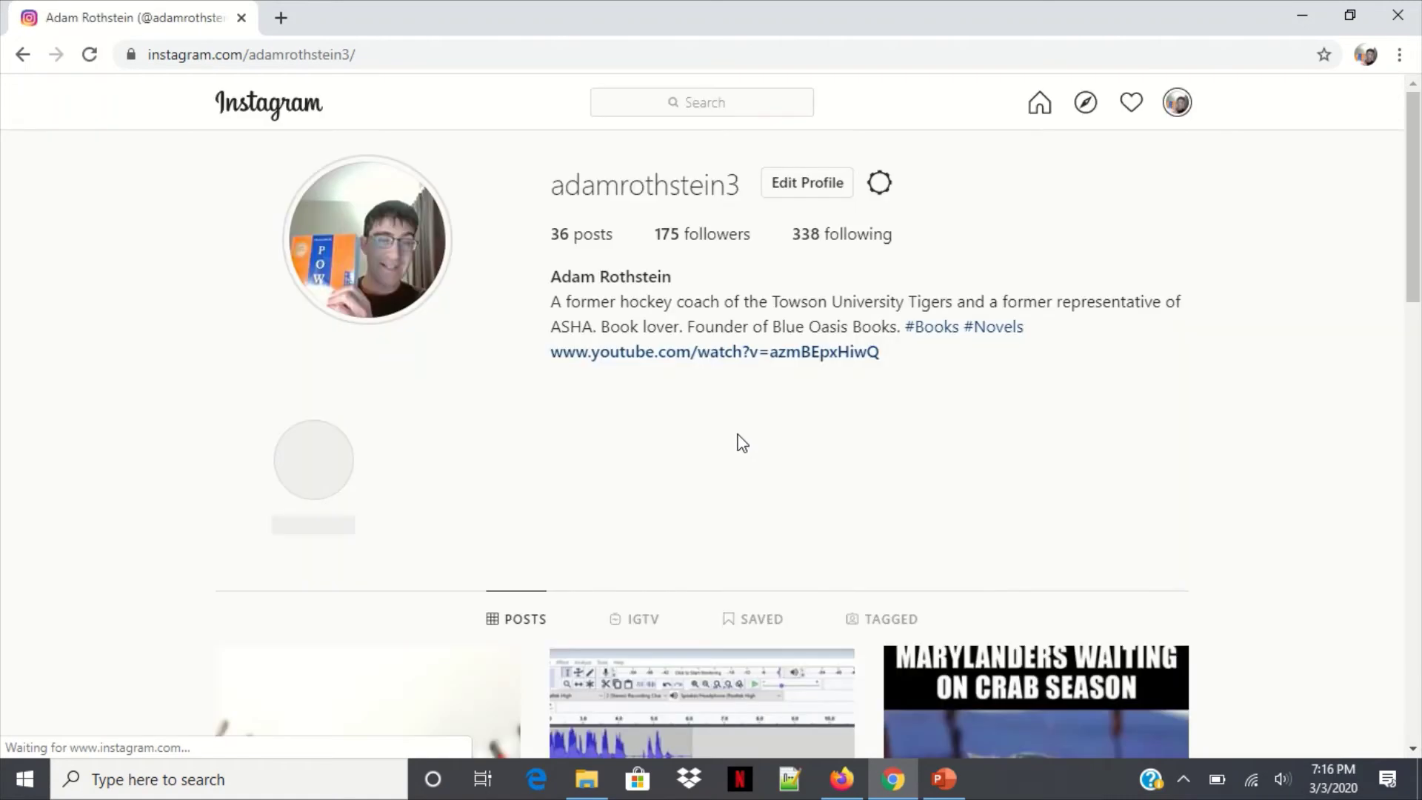
- Cancel the Change Profile Photo options, keeping the current picture, and return to the feed
click(379, 292)
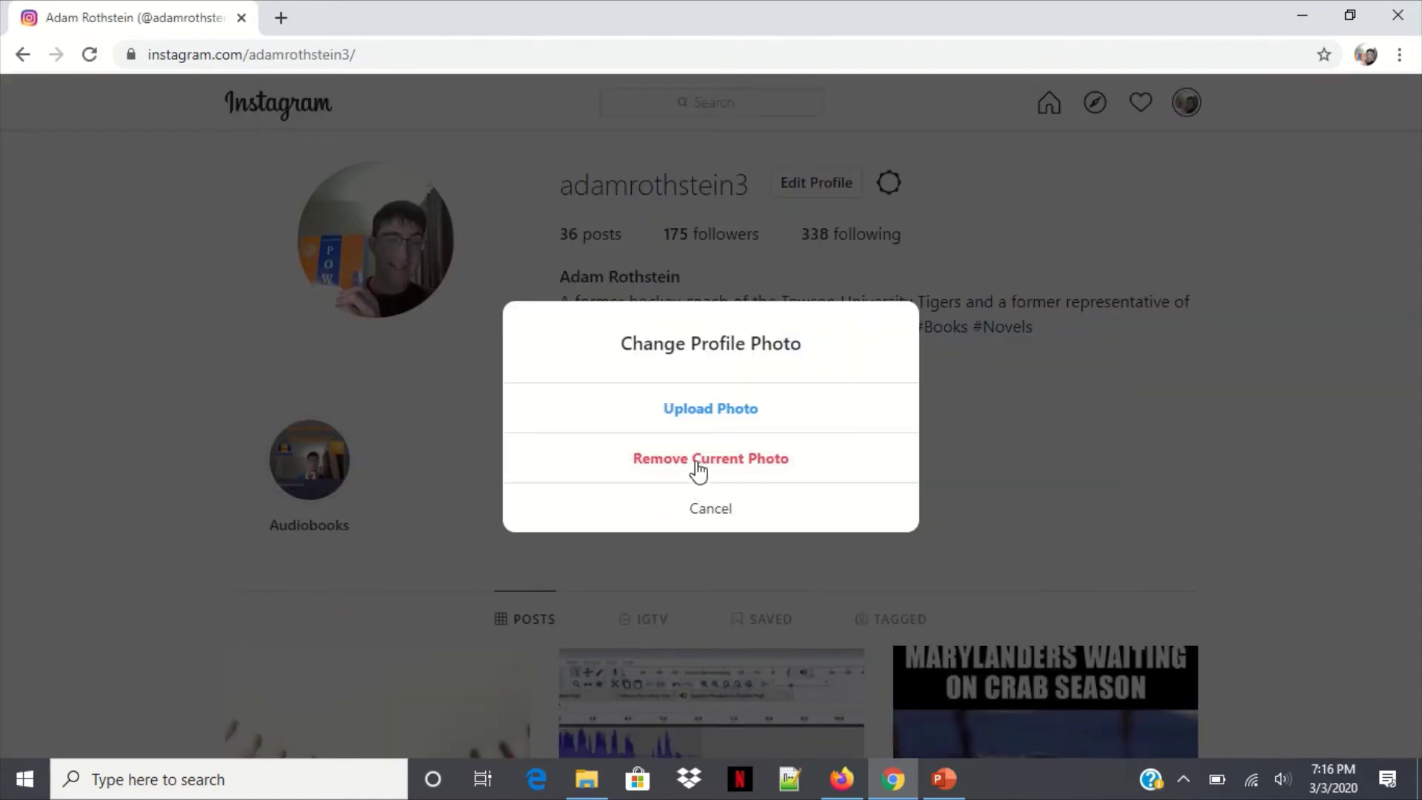
click(730, 508)
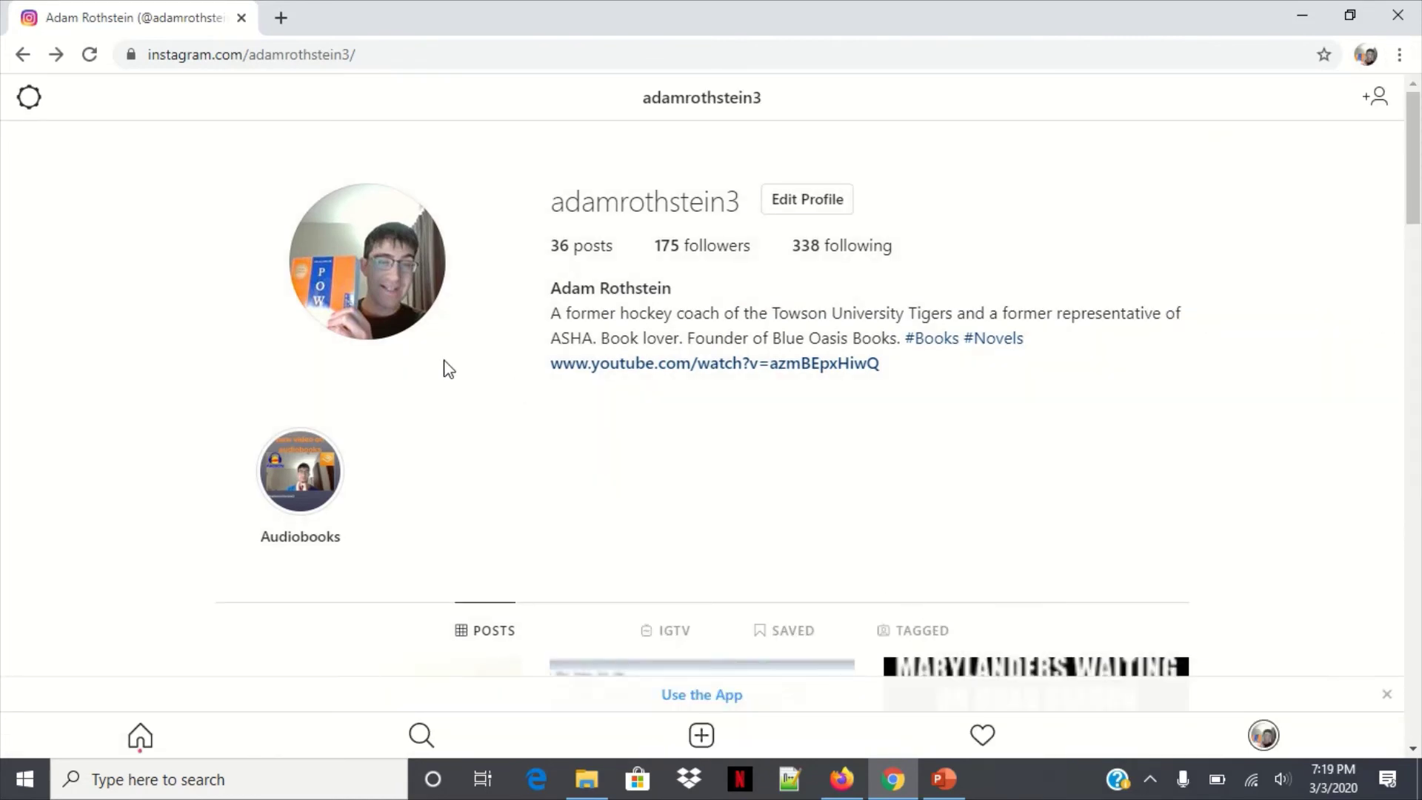
scroll(456, 366, down, 10)
scroll(456, 365, up, 10)
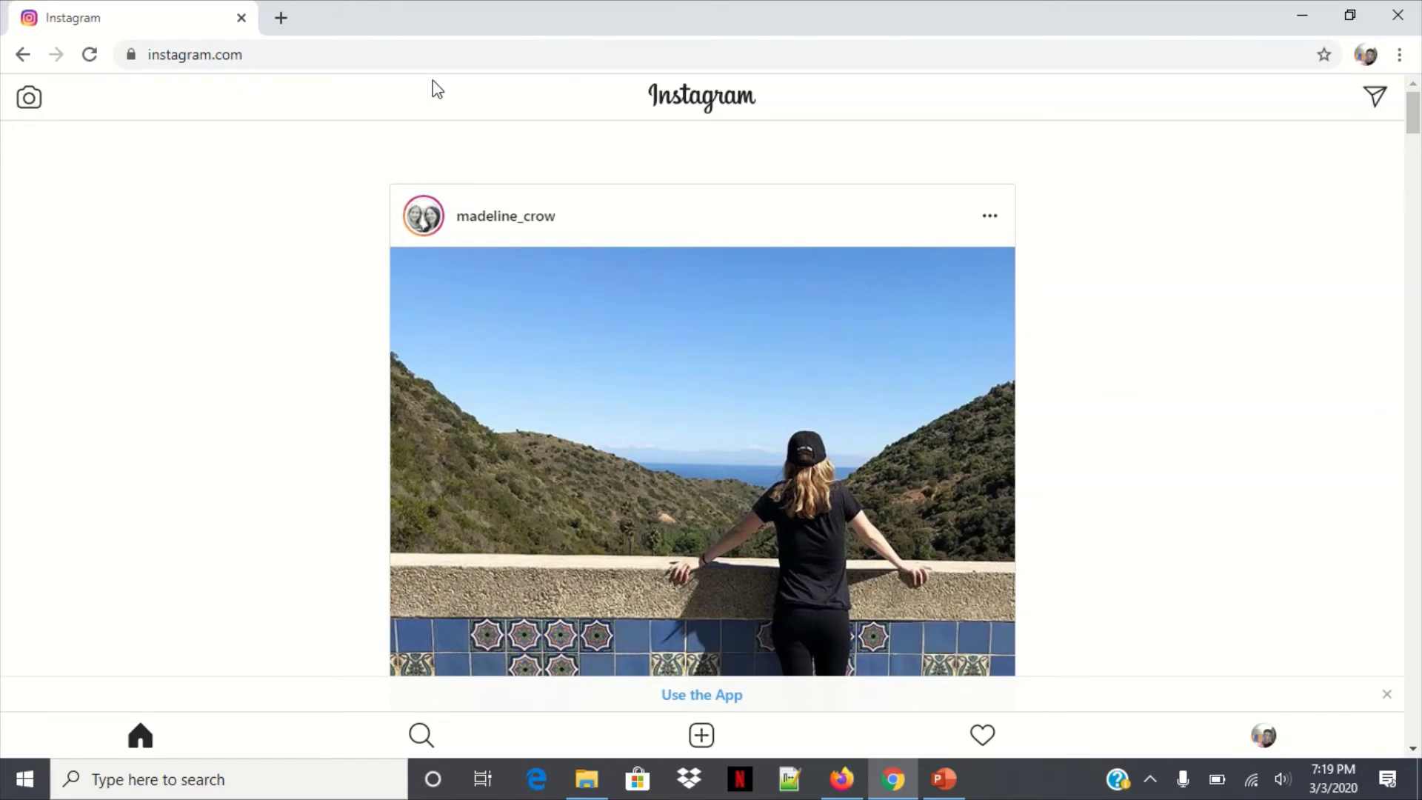
- Reload Instagram and reopen Developer tools with the feed in iPhone X emulation
click(89, 54)
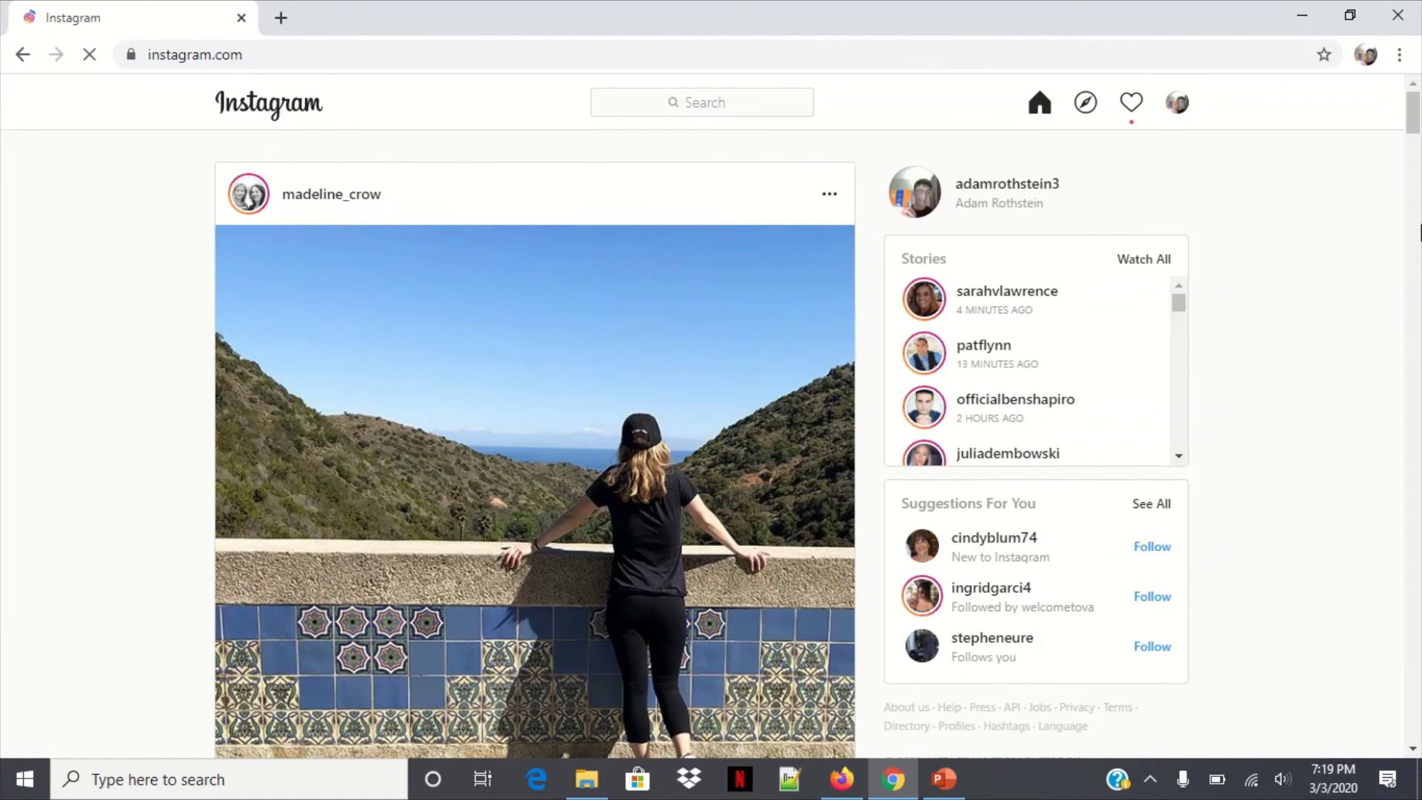
click(1399, 54)
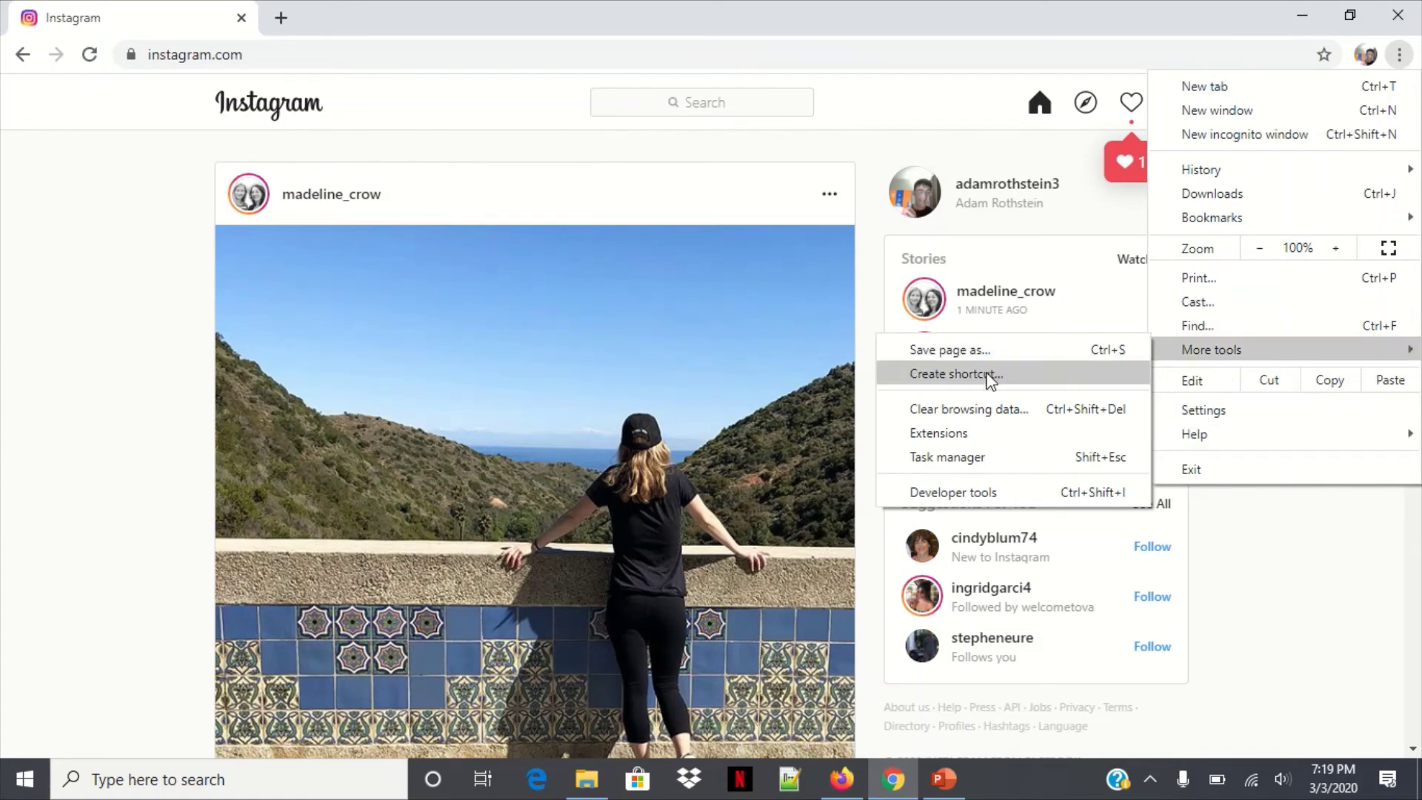
click(977, 492)
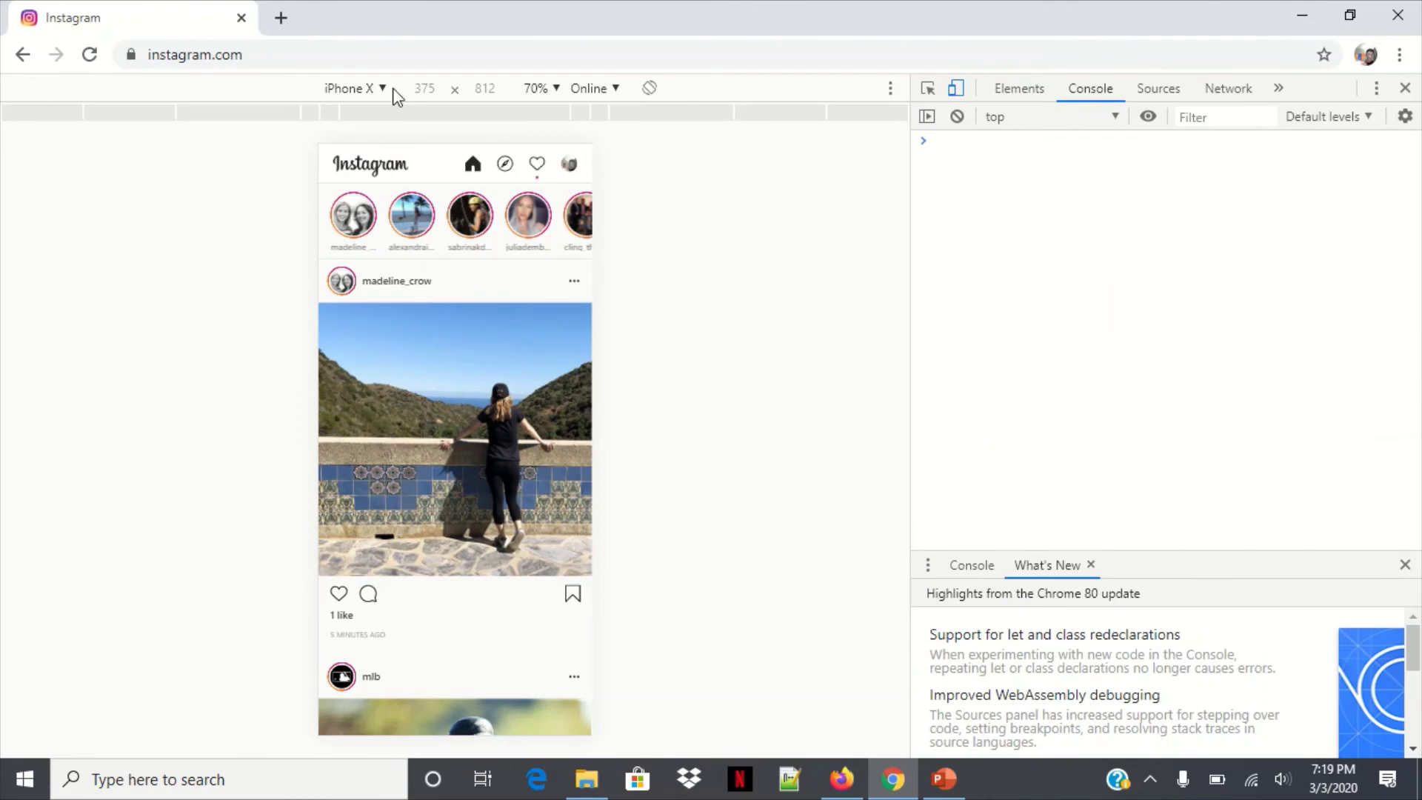
click(955, 88)
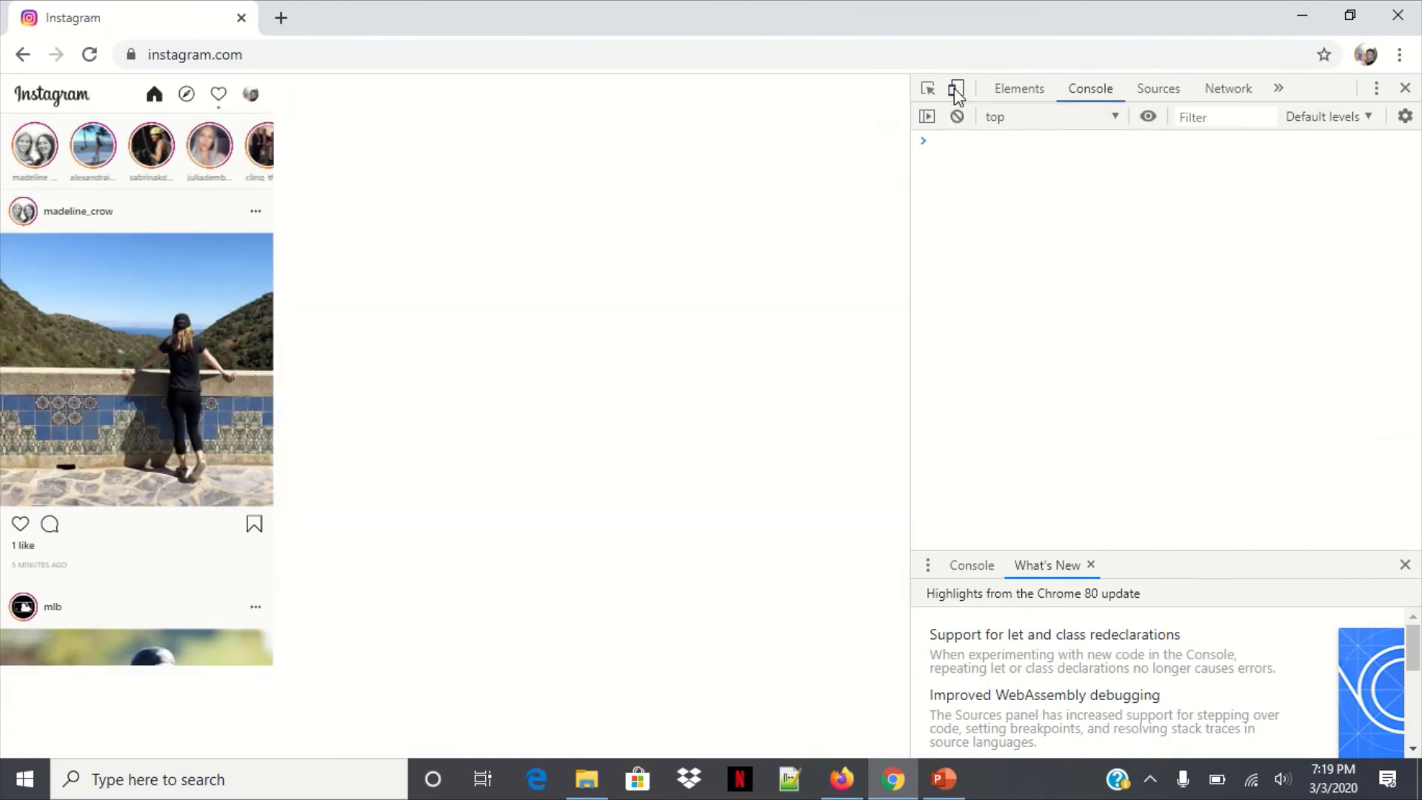
click(956, 88)
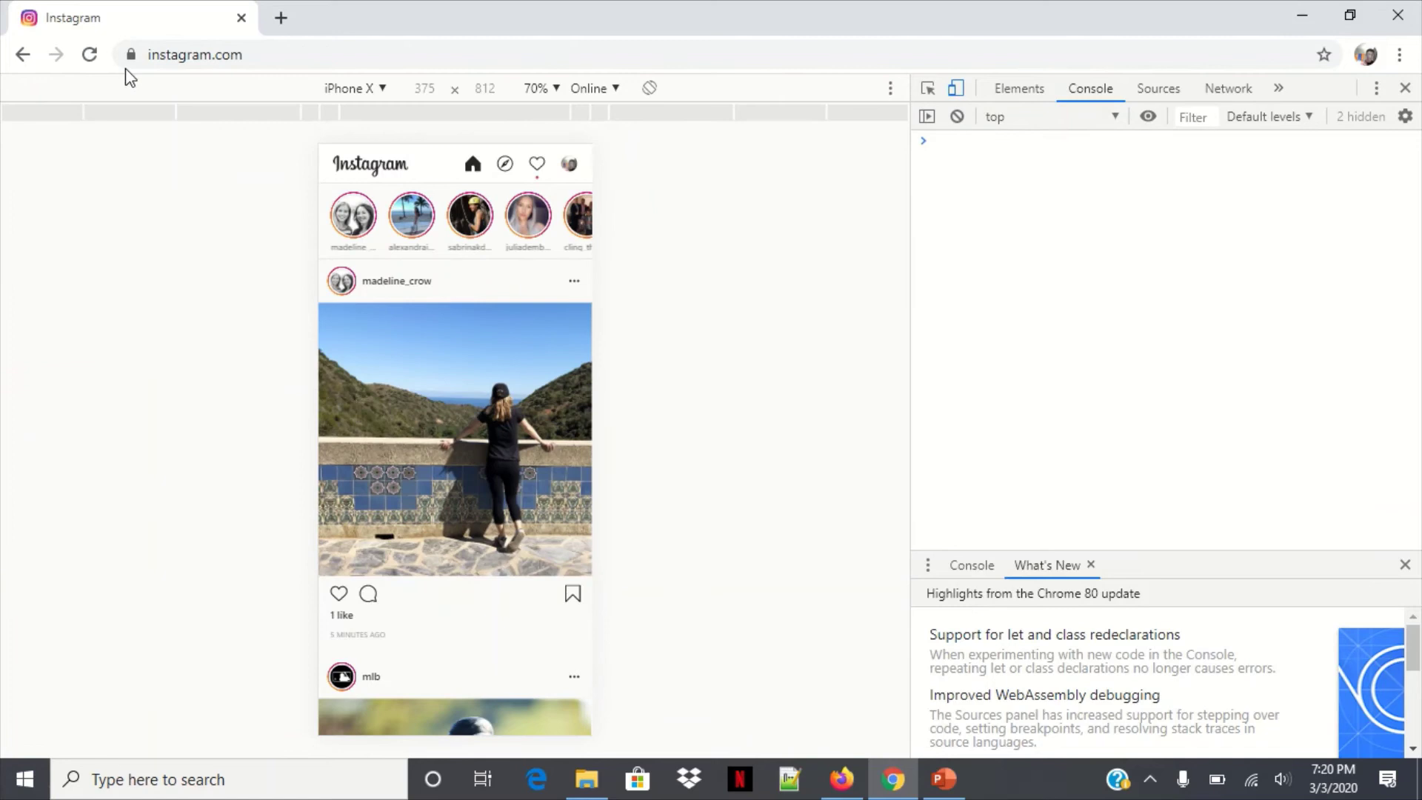
- Reload and load the 'Baseball is almost here' Camera Roll photo into a new story
click(90, 54)
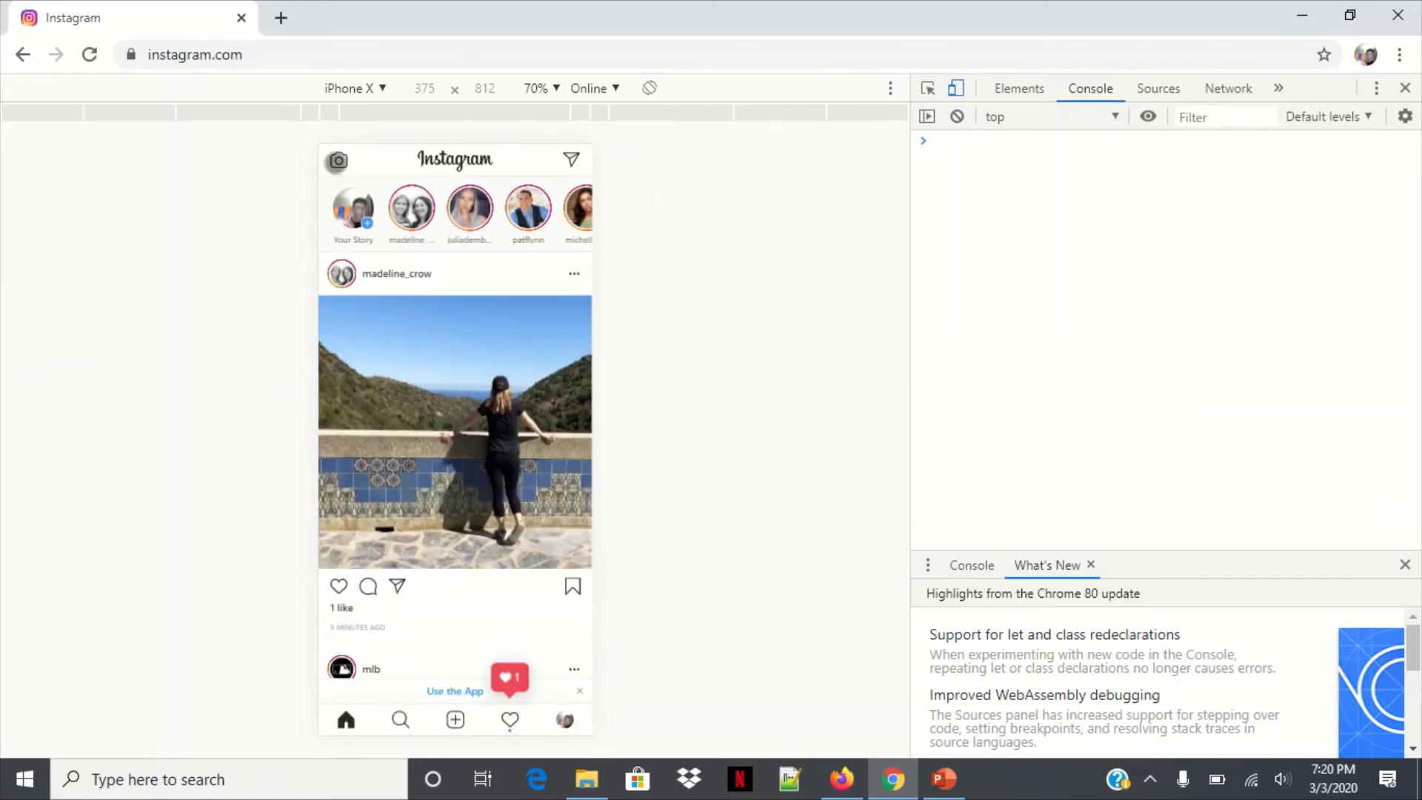
click(339, 161)
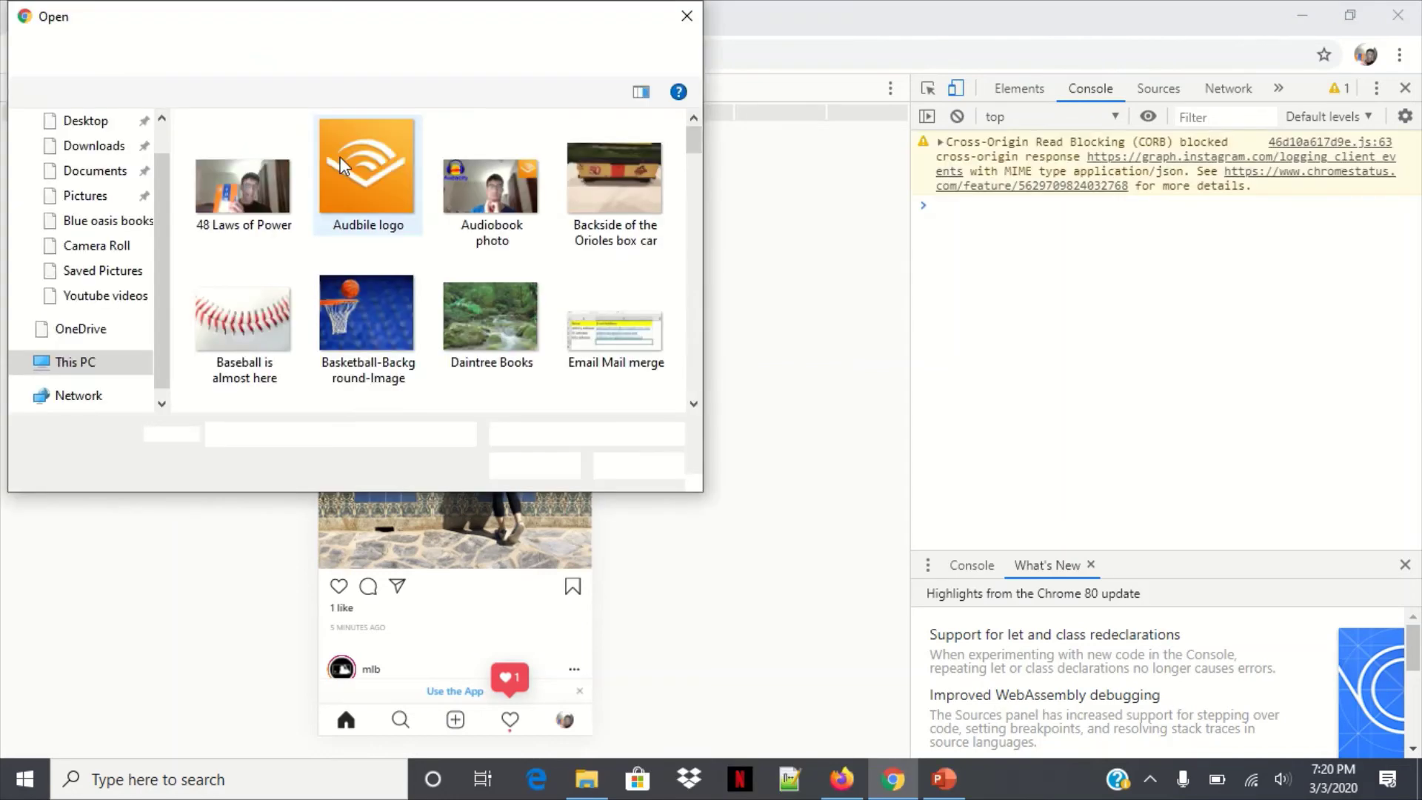
click(254, 298)
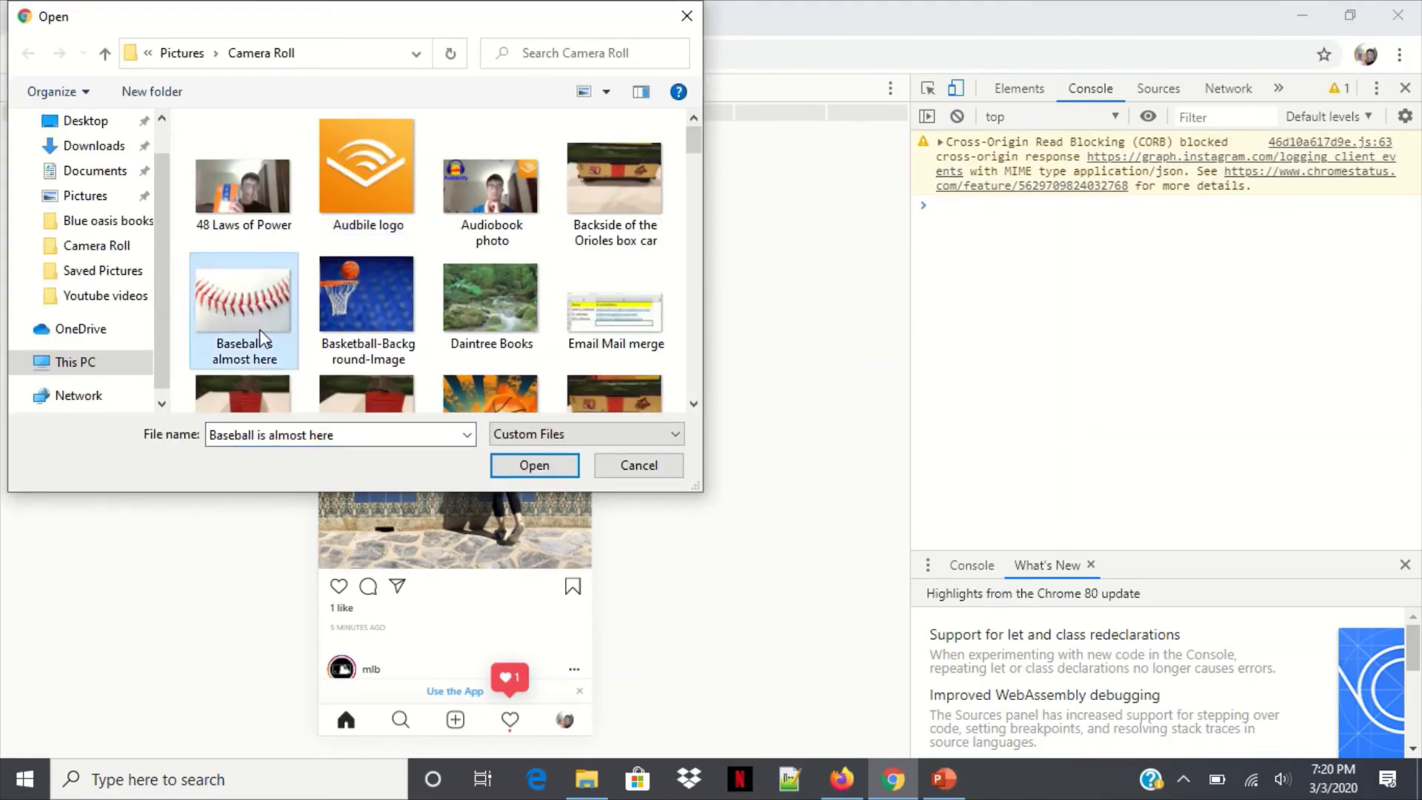
click(534, 466)
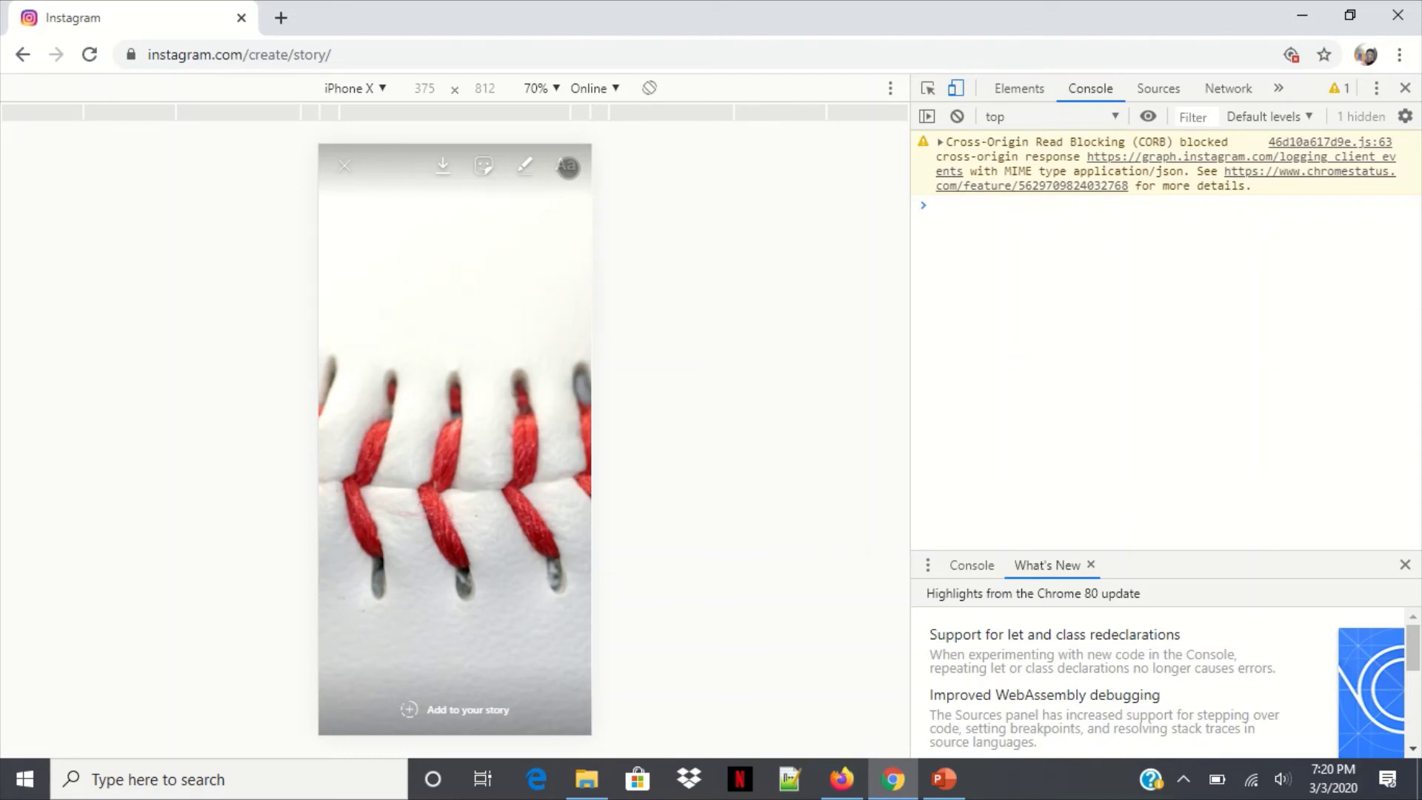
click(568, 166)
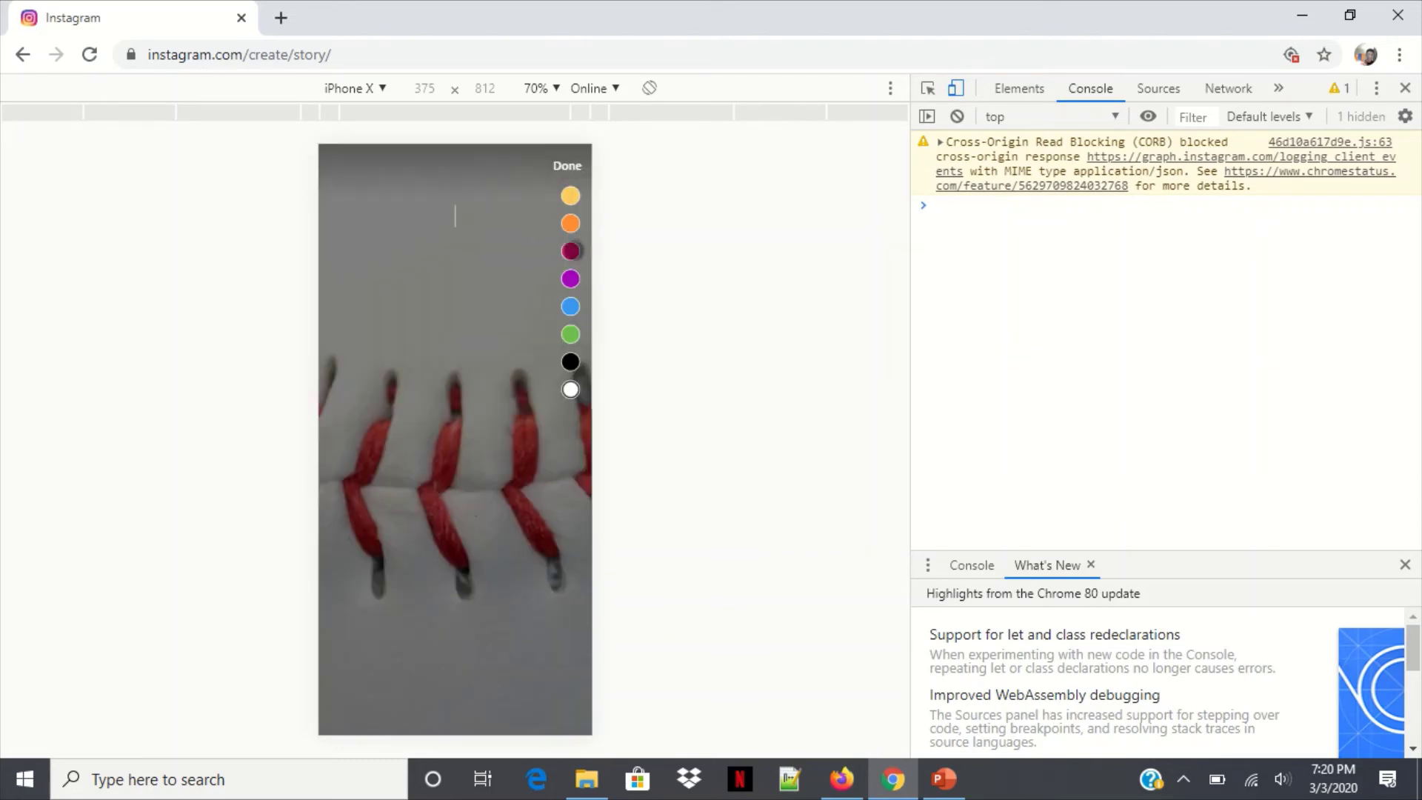
click(571, 306)
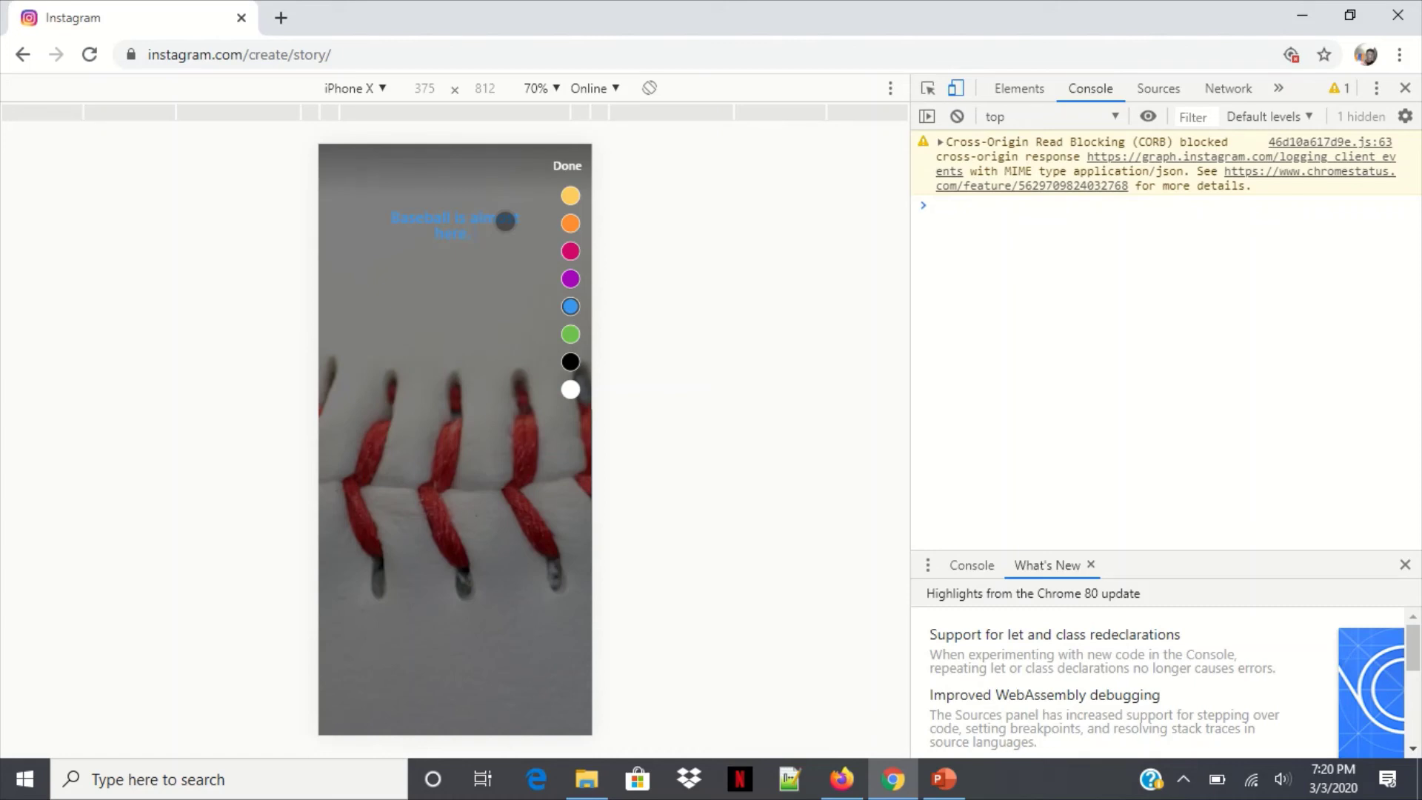
text(W)
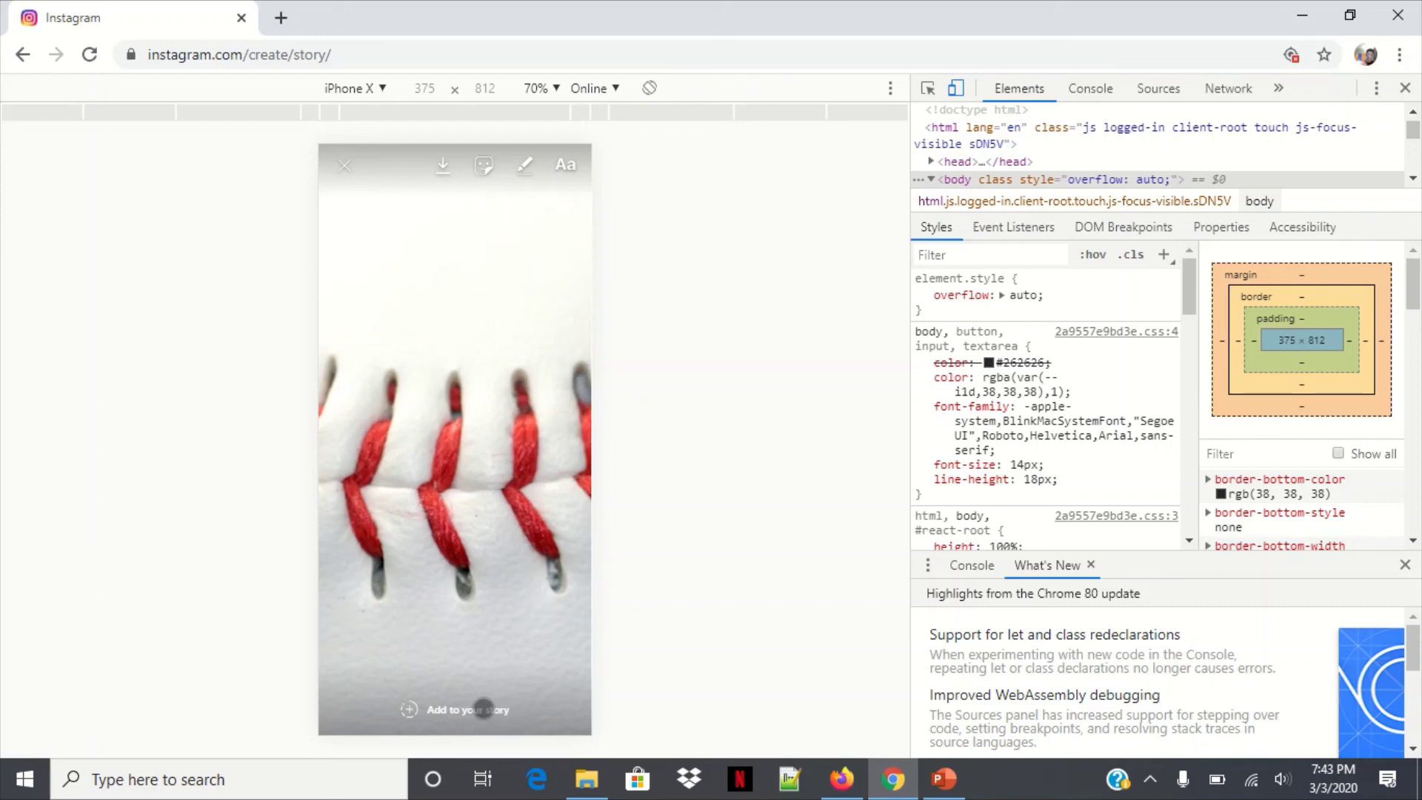
- Share the plain baseball-stitching photo to the Instagram story and let the upload run
click(462, 713)
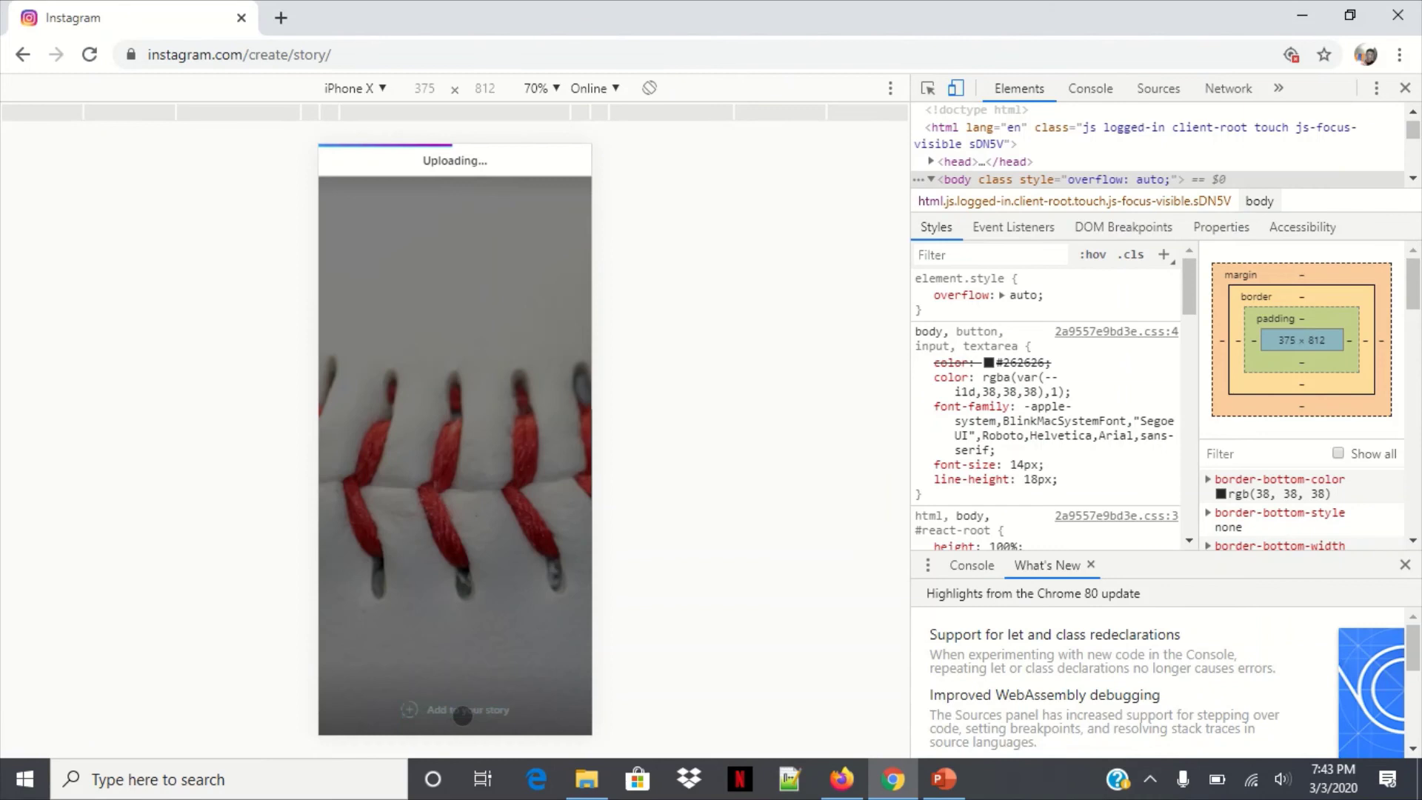